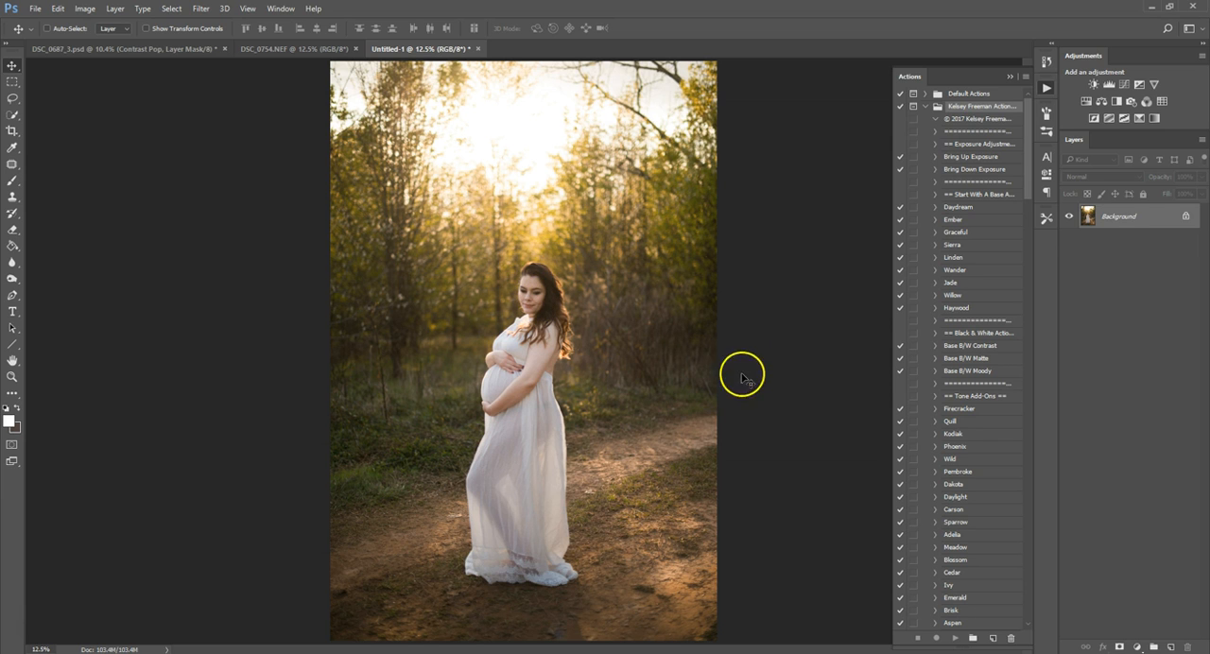
Run the Skin Pop facial retouching action on the photo and continue past its brush instructions.
{"action": "mouse_move", "coordinate": [1033, 168]}
{"action": "left_mouse_down"}
{"action": "mouse_move", "coordinate": [1043, 300]}
{"action": "mouse_move", "coordinate": [1027, 508]}
{"action": "left_mouse_up"}
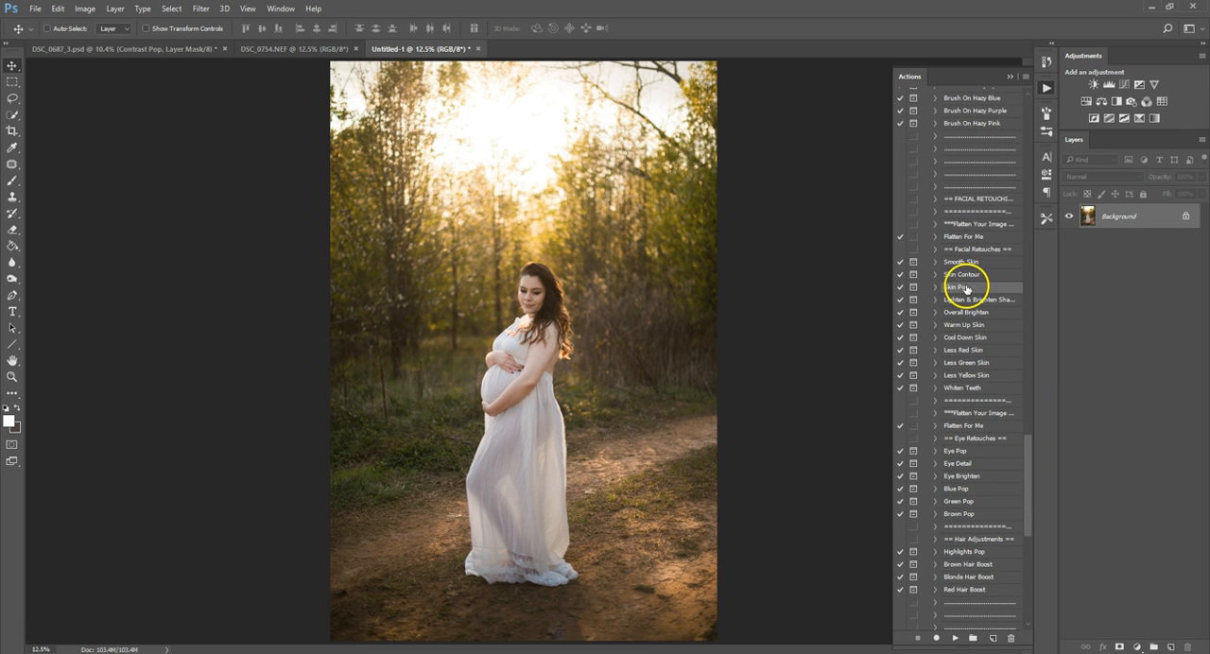
{"action": "left_click", "coordinate": [955, 640]}
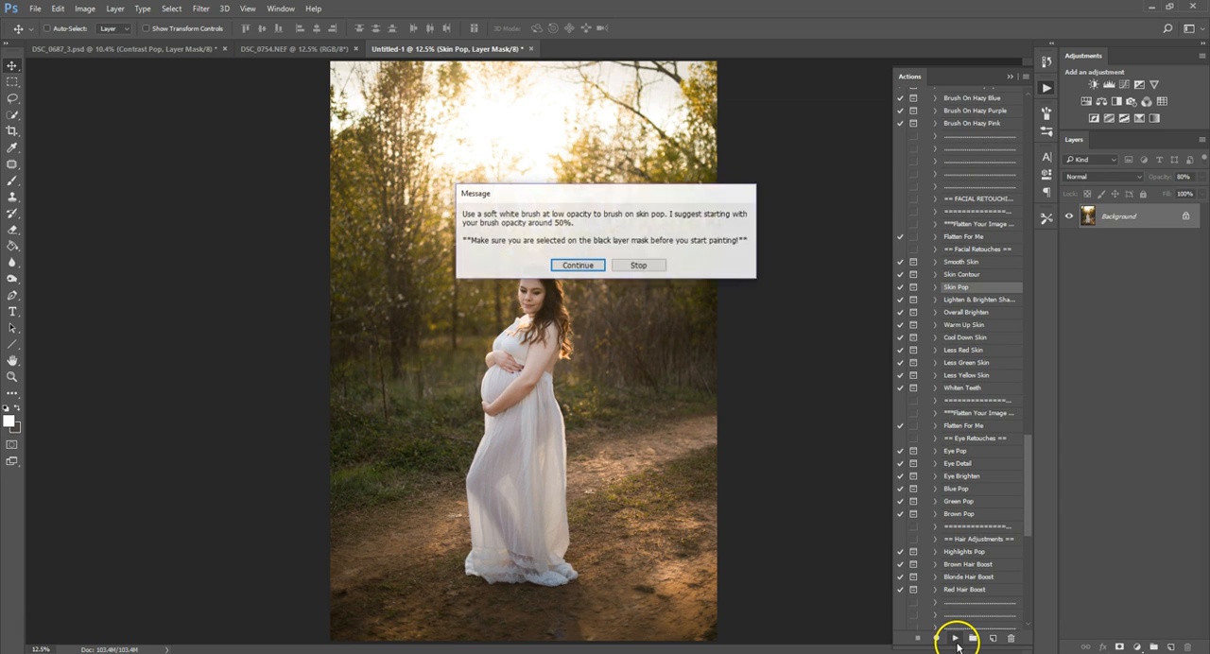
{"action": "left_click", "coordinate": [616, 381]}
{"action": "left_click", "coordinate": [480, 213]}
{"action": "left_click", "coordinate": [575, 266]}
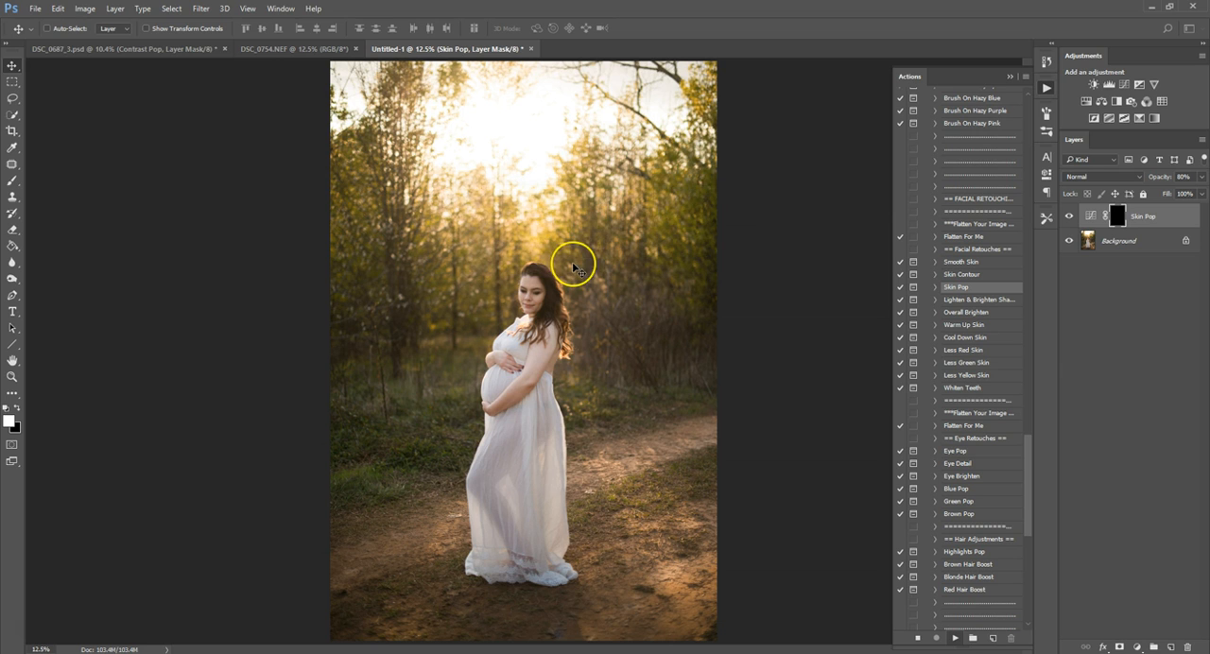
Paint the Skin Pop mask over the woman's skin with a soft white 250 px brush at 50% opacity.
{"action": "left_click", "coordinate": [12, 199]}
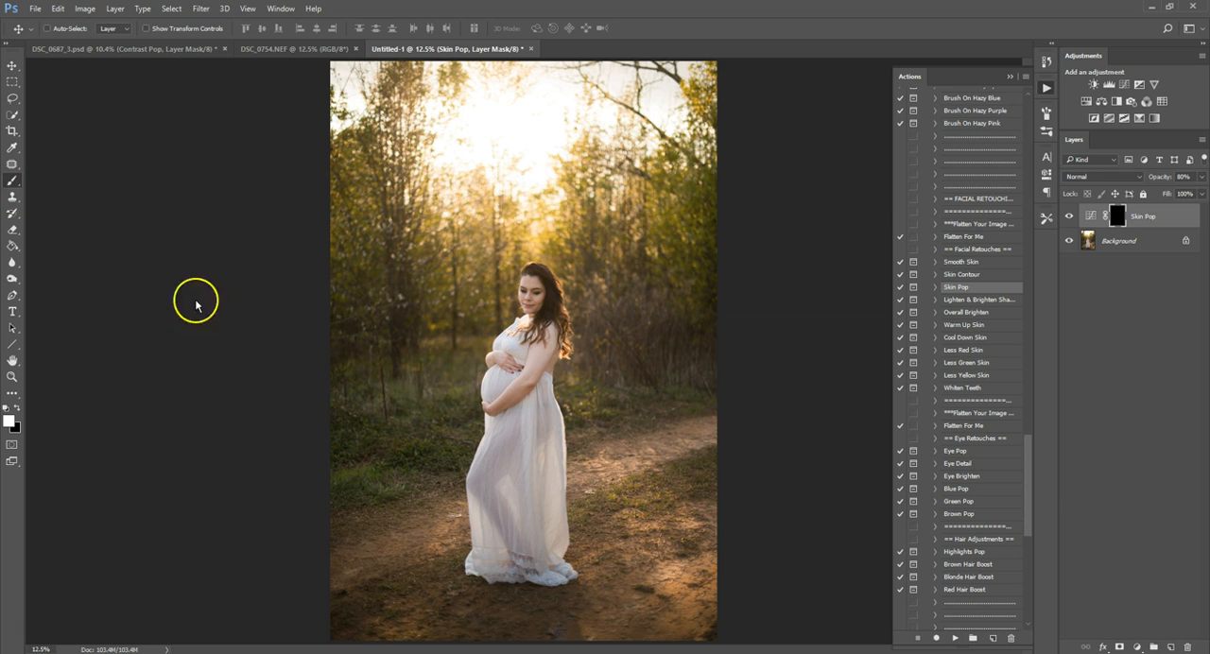
{"action": "key", "text": "bracketleft"}
{"action": "key", "text": "bracketleft"}
{"action": "key", "text": "bracketleft"}
{"action": "key", "text": "bracketleft"}
{"action": "key", "text": "bracketleft"}
{"action": "key", "text": "bracketleft"}
{"action": "key", "text": "bracketleft"}
{"action": "key", "text": "bracketleft"}
{"action": "key", "text": "bracketleft"}
{"action": "key", "text": "bracketleft"}
{"action": "key", "text": "bracketleft"}
{"action": "key", "text": "bracketleft"}
{"action": "key", "text": "bracketleft"}
{"action": "key", "text": "bracketleft"}
{"action": "key", "text": "bracketleft"}
{"action": "key", "text": "bracketleft"}
{"action": "key", "text": "bracketleft"}
{"action": "key", "text": "bracketleft"}
{"action": "key", "text": "bracketleft"}
{"action": "key", "text": "bracketleft"}
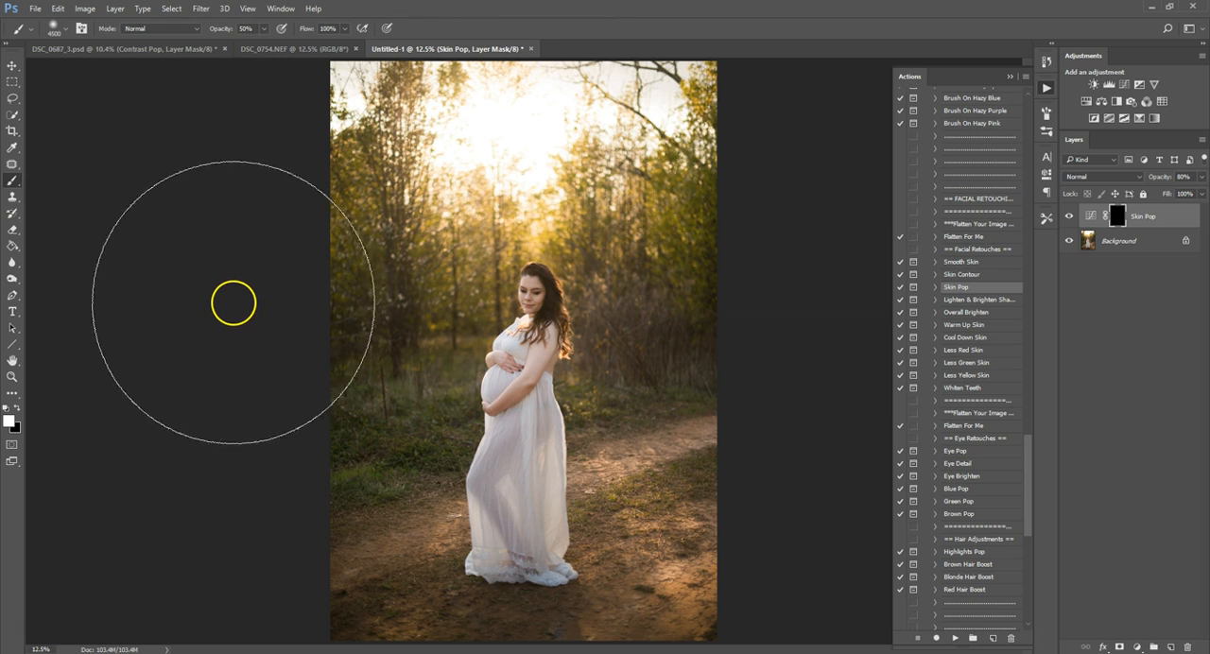
{"action": "key", "text": "bracketleft"}
{"action": "key", "text": "bracketleft"}
{"action": "key", "text": "bracketleft"}
{"action": "key", "text": "bracketleft"}
{"action": "key", "text": "bracketleft"}
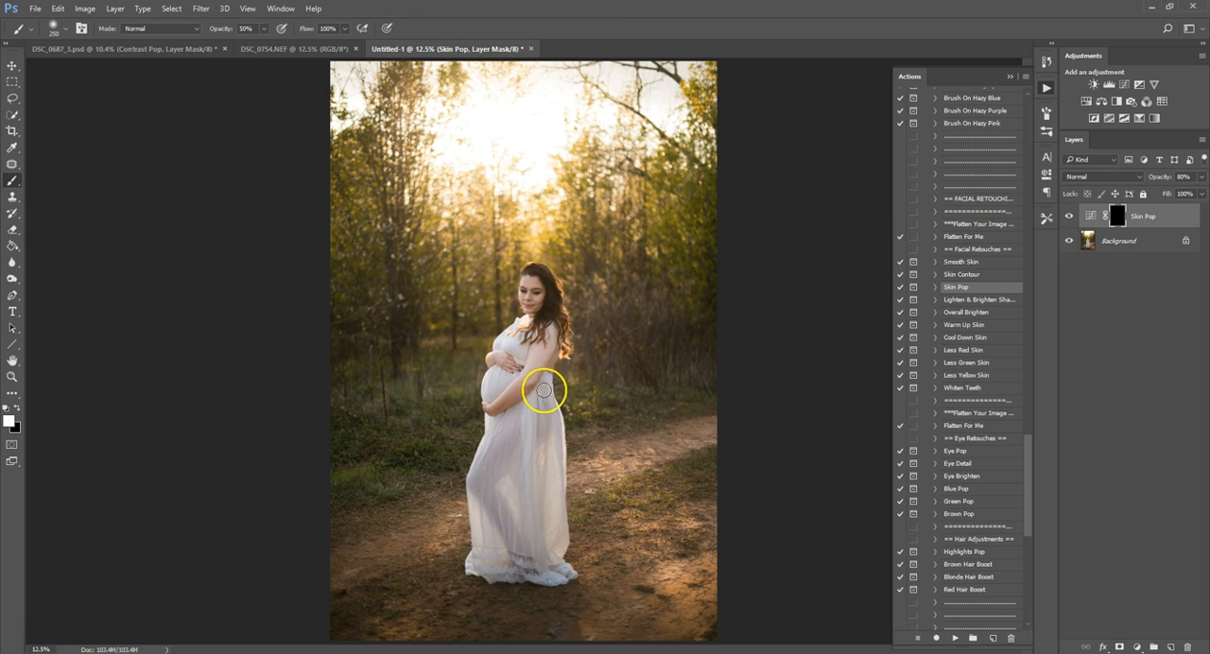
{"action": "mouse_move", "coordinate": [531, 379]}
{"action": "left_mouse_down"}
{"action": "mouse_move", "coordinate": [543, 338]}
{"action": "mouse_move", "coordinate": [546, 362]}
{"action": "mouse_move", "coordinate": [558, 326]}
{"action": "mouse_move", "coordinate": [549, 299]}
{"action": "mouse_move", "coordinate": [522, 395]}
{"action": "mouse_move", "coordinate": [492, 408]}
{"action": "mouse_move", "coordinate": [493, 382]}
{"action": "mouse_move", "coordinate": [523, 383]}
{"action": "mouse_move", "coordinate": [526, 361]}
{"action": "mouse_move", "coordinate": [494, 361]}
{"action": "mouse_move", "coordinate": [509, 339]}
{"action": "mouse_move", "coordinate": [523, 322]}
{"action": "mouse_move", "coordinate": [518, 363]}
{"action": "mouse_move", "coordinate": [538, 344]}
{"action": "mouse_move", "coordinate": [530, 277]}
{"action": "mouse_move", "coordinate": [544, 401]}
{"action": "mouse_move", "coordinate": [531, 385]}
{"action": "mouse_move", "coordinate": [514, 429]}
{"action": "mouse_move", "coordinate": [497, 424]}
{"action": "mouse_move", "coordinate": [473, 494]}
{"action": "mouse_move", "coordinate": [488, 462]}
{"action": "mouse_move", "coordinate": [502, 470]}
{"action": "mouse_move", "coordinate": [504, 516]}
{"action": "mouse_move", "coordinate": [531, 500]}
{"action": "mouse_move", "coordinate": [536, 385]}
{"action": "mouse_move", "coordinate": [563, 579]}
{"action": "mouse_move", "coordinate": [491, 567]}
{"action": "mouse_move", "coordinate": [486, 545]}
{"action": "mouse_move", "coordinate": [548, 540]}
{"action": "mouse_move", "coordinate": [557, 508]}
{"action": "mouse_move", "coordinate": [543, 449]}
{"action": "mouse_move", "coordinate": [529, 513]}
{"action": "mouse_move", "coordinate": [510, 494]}
{"action": "mouse_move", "coordinate": [492, 502]}
{"action": "mouse_move", "coordinate": [483, 532]}
{"action": "mouse_move", "coordinate": [502, 402]}
{"action": "mouse_move", "coordinate": [529, 424]}
{"action": "mouse_move", "coordinate": [548, 419]}
{"action": "mouse_move", "coordinate": [537, 369]}
{"action": "mouse_move", "coordinate": [564, 354]}
{"action": "mouse_move", "coordinate": [548, 275]}
{"action": "mouse_move", "coordinate": [531, 327]}
{"action": "mouse_move", "coordinate": [505, 354]}
{"action": "left_mouse_up"}
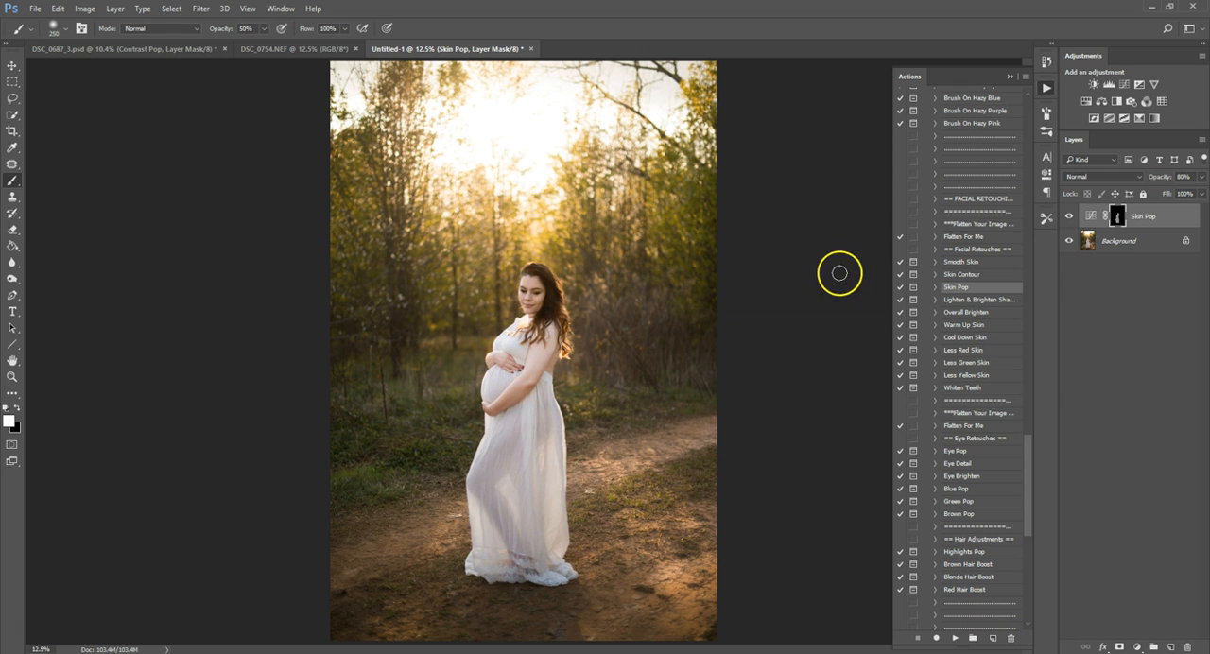
Compare the photo with and without the Skin Pop layer.
{"action": "left_click", "coordinate": [1070, 216]}
{"action": "left_click", "coordinate": [1070, 217]}
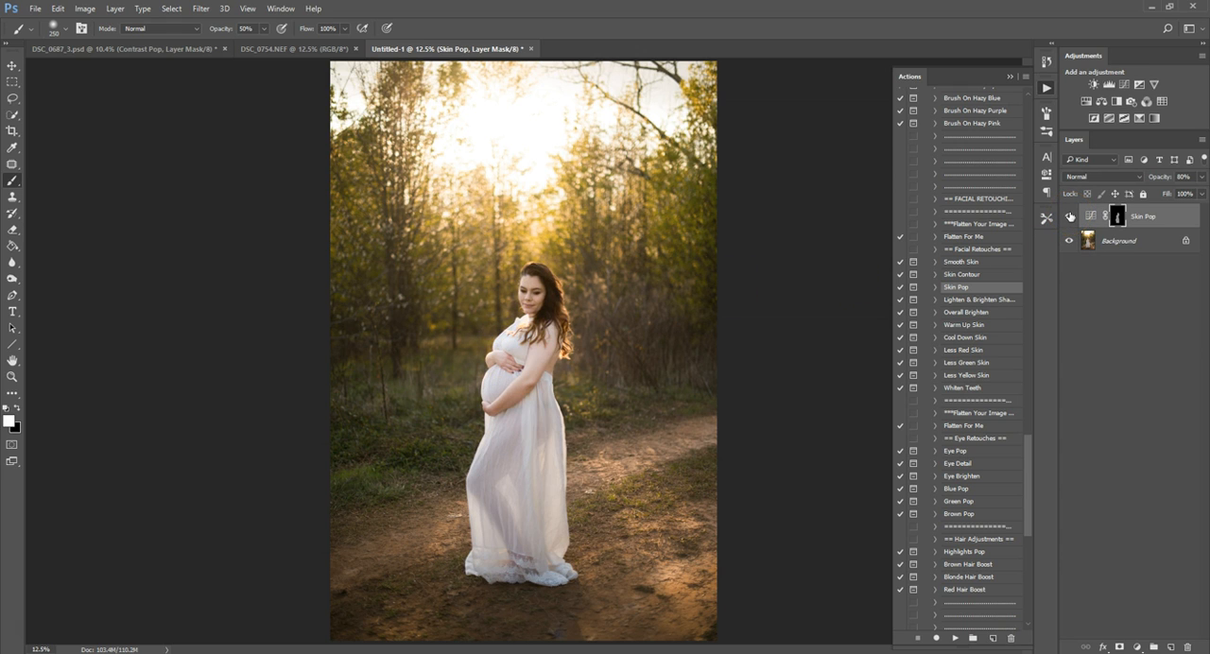
{"action": "left_click", "coordinate": [1070, 216]}
{"action": "left_click", "coordinate": [1070, 216]}
Apply the Ember base action and the Quill tone add-on, with the Quill layer at 55% opacity.
{"action": "left_click_drag", "start_coordinate": [1030, 479], "coordinate": [1046, 97]}
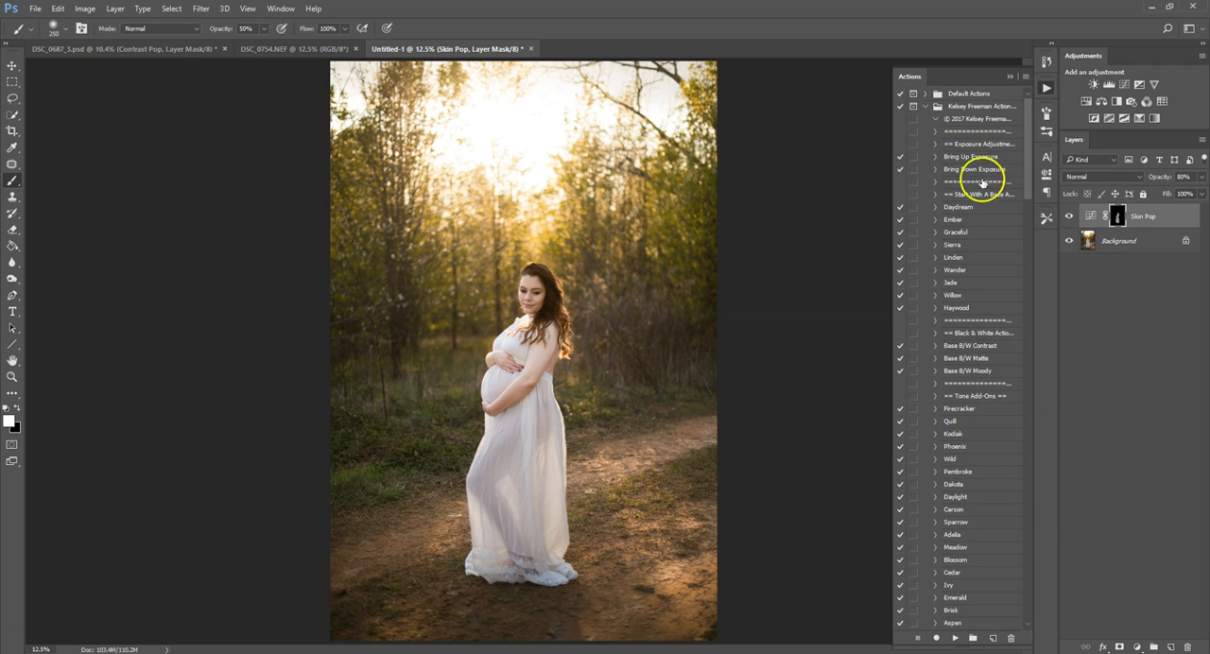
{"action": "left_click", "coordinate": [973, 222]}
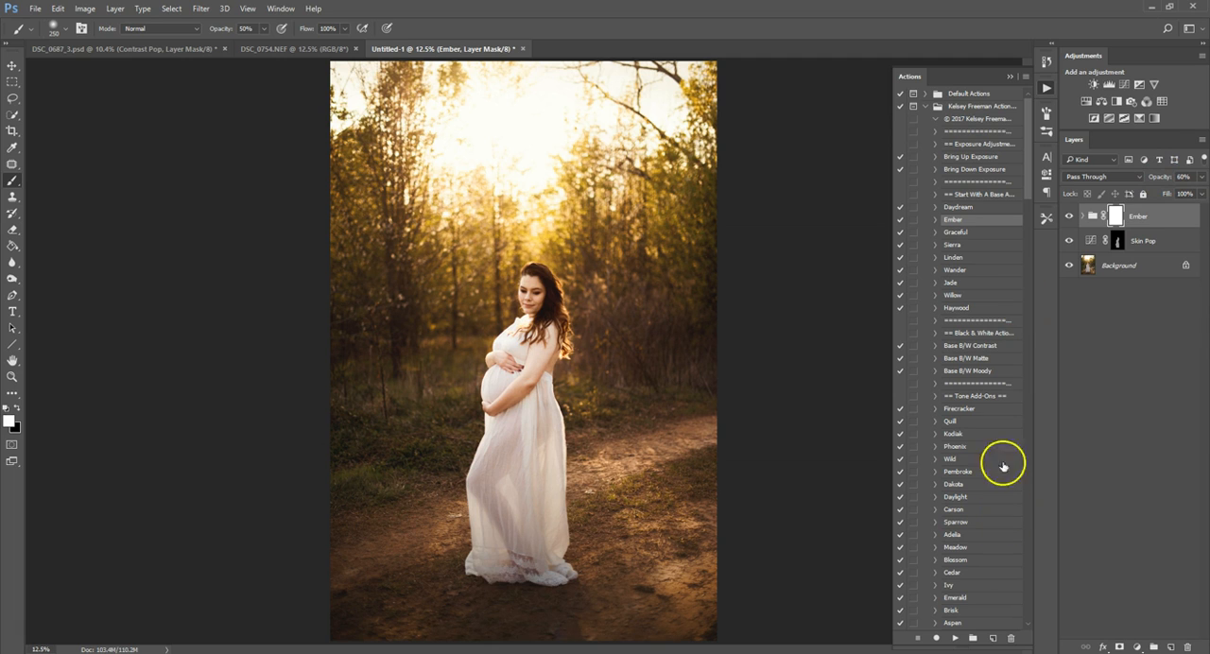
{"action": "left_click_drag", "start_coordinate": [1027, 183], "coordinate": [1029, 242]}
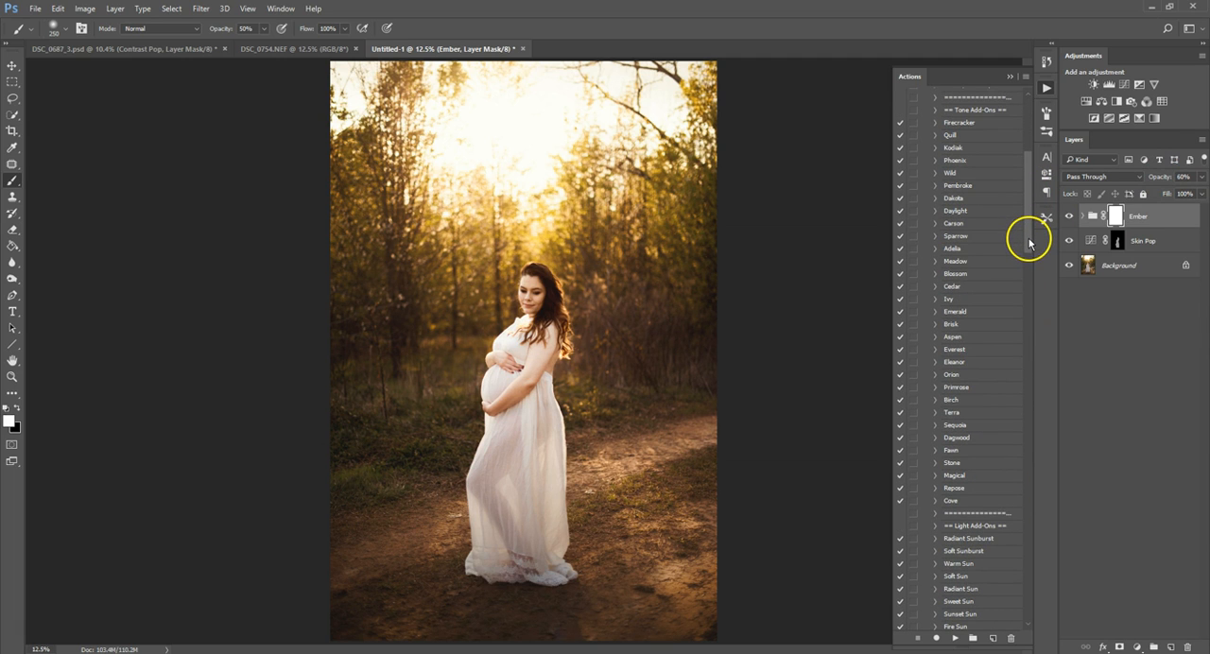
{"action": "left_click", "coordinate": [974, 136]}
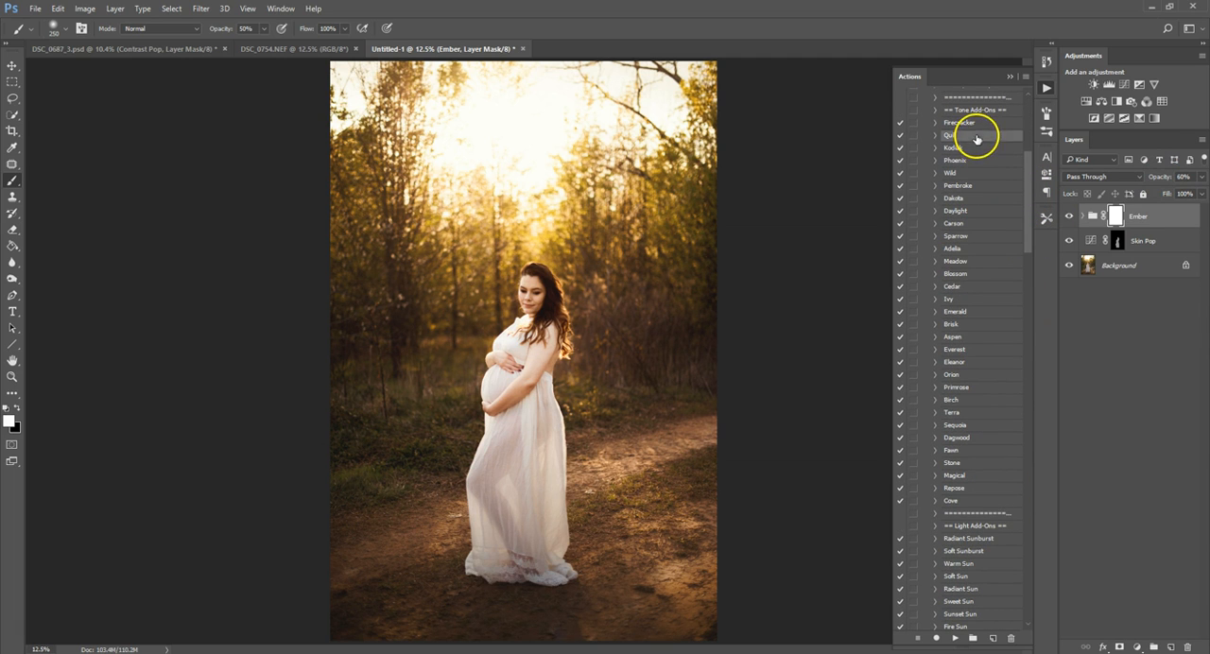
{"action": "left_click", "coordinate": [953, 638]}
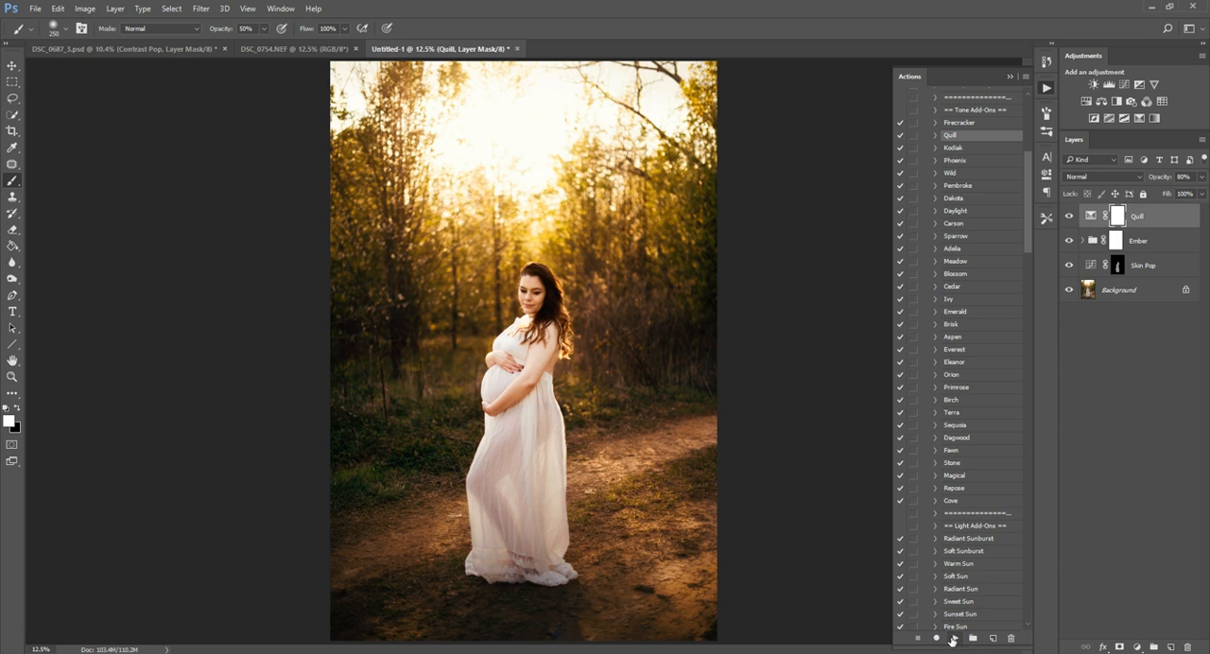
{"action": "left_click_drag", "start_coordinate": [1165, 178], "coordinate": [1150, 178]}
Apply the Radiant Sun light add-on and move its glow up over the bright sky behind the woman.
{"action": "left_click_drag", "start_coordinate": [1034, 189], "coordinate": [1031, 255]}
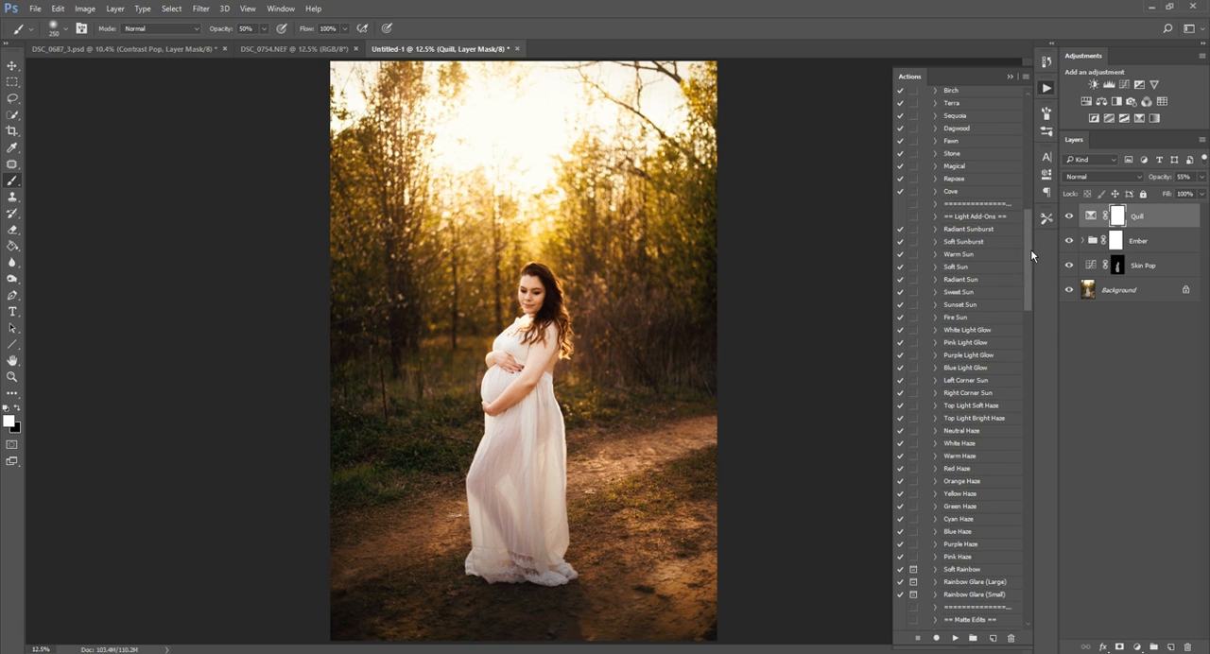
{"action": "left_click", "coordinate": [967, 277]}
{"action": "left_click", "coordinate": [956, 638]}
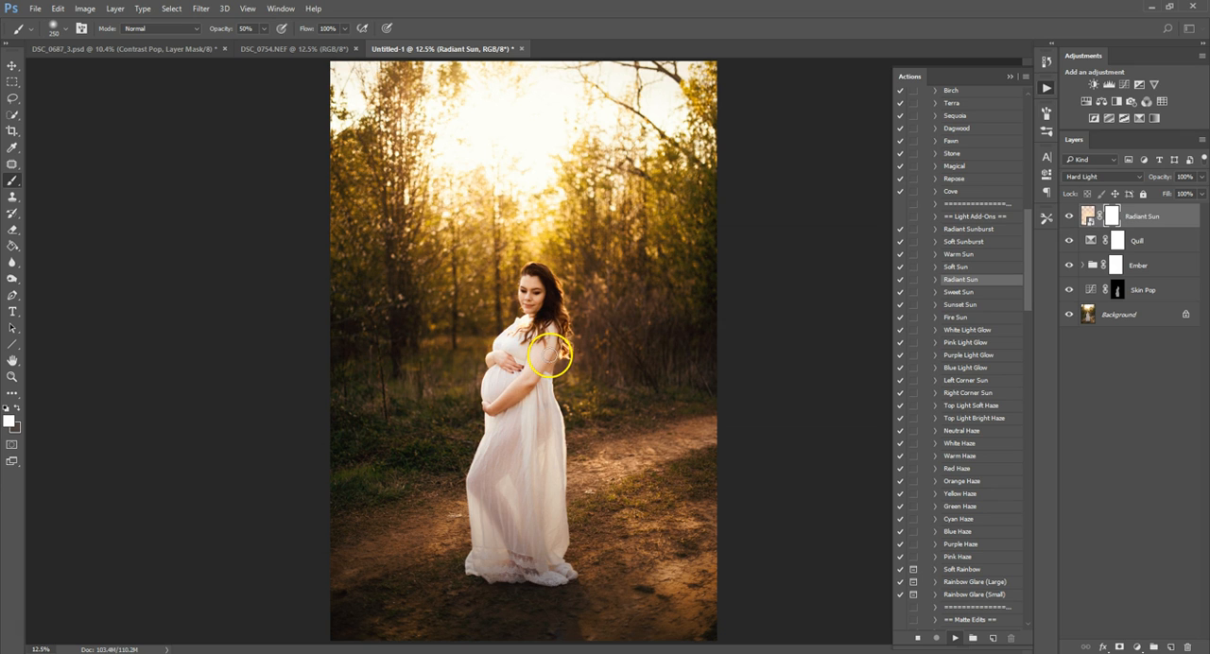
{"action": "key", "text": "v"}
{"action": "left_click_drag", "start_coordinate": [534, 536], "coordinate": [568, 211]}
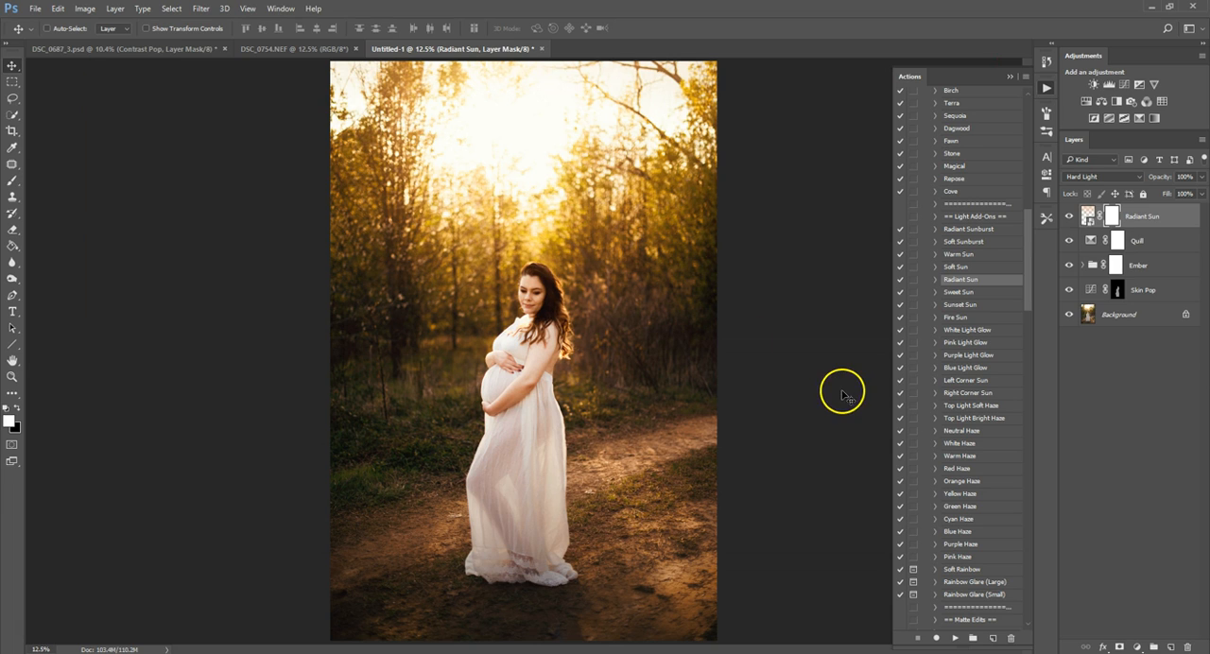
Apply the Flat Matte action and set its layer opacity to 30%.
{"action": "left_click_drag", "start_coordinate": [1026, 248], "coordinate": [1028, 311]}
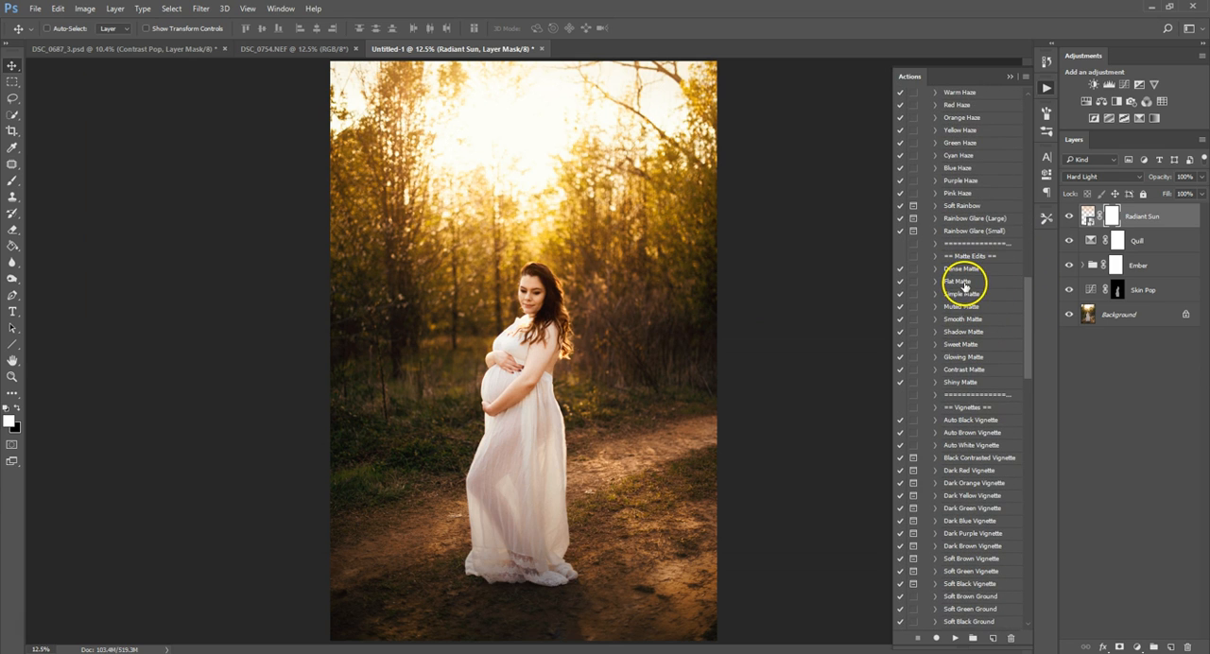
{"action": "left_click", "coordinate": [955, 638]}
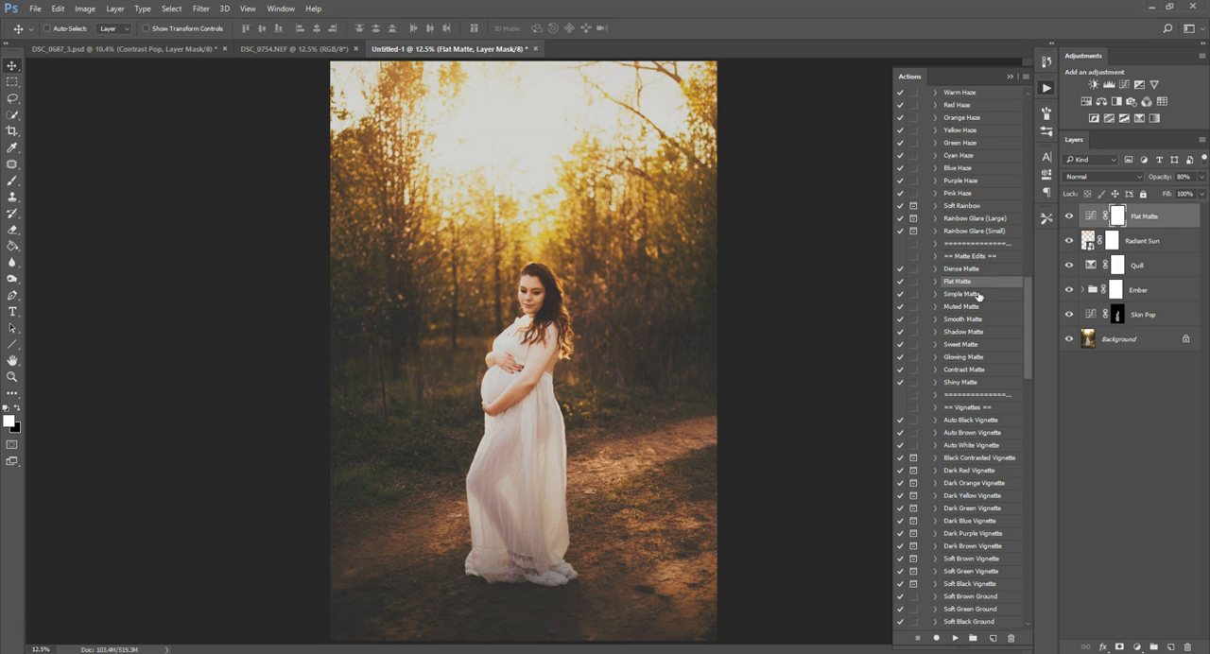
{"action": "left_click_drag", "start_coordinate": [1159, 177], "coordinate": [1136, 180]}
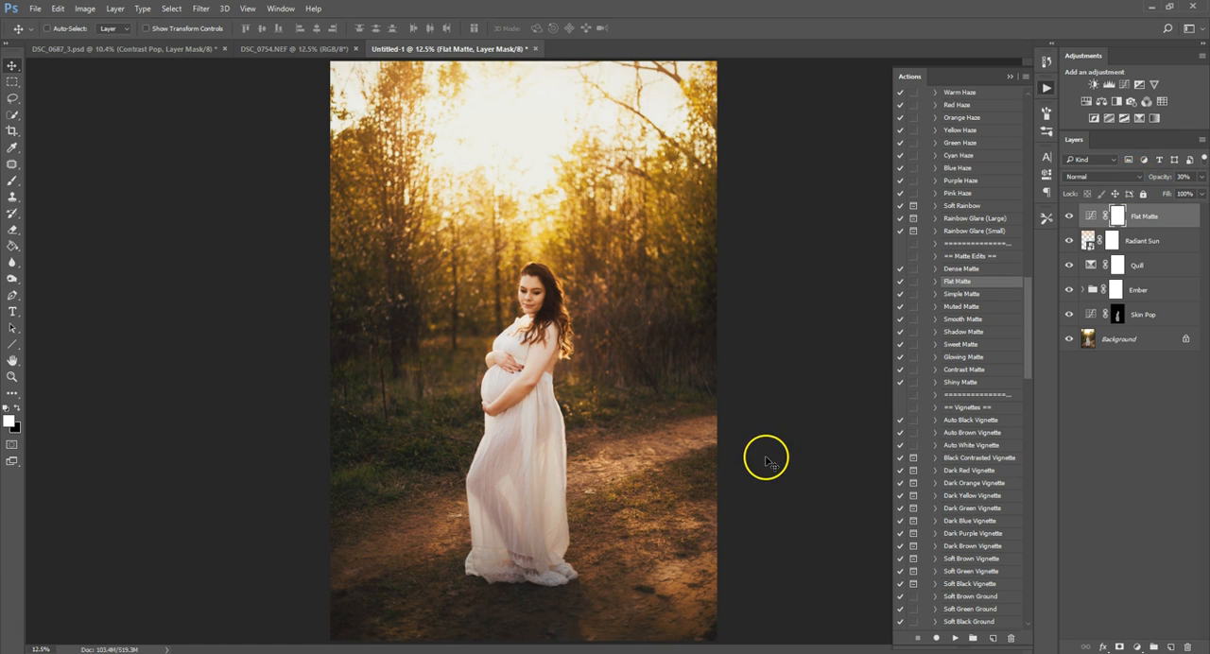
Run the Soft Brown Vignette action and continue past its brush instructions.
{"action": "scroll", "coordinate": [767, 450], "scroll_direction": "down", "scroll_amount": 3}
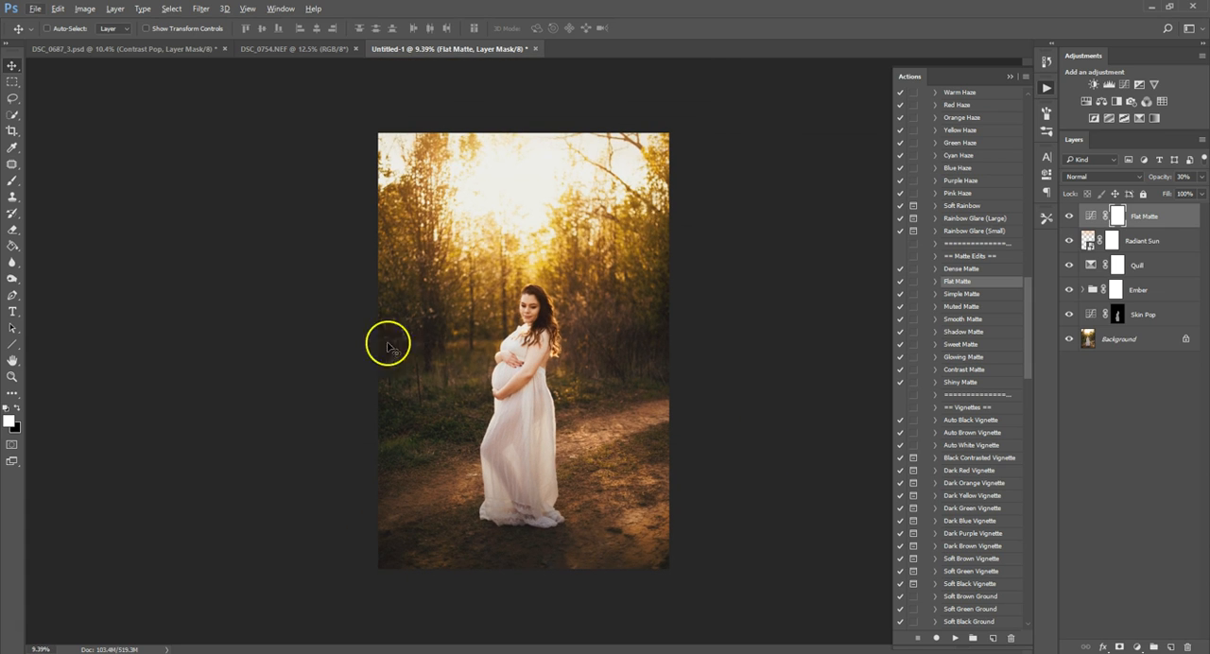
{"action": "scroll", "coordinate": [1027, 326], "scroll_direction": "down", "scroll_amount": 3}
{"action": "scroll", "coordinate": [1031, 351], "scroll_direction": "down", "scroll_amount": 1}
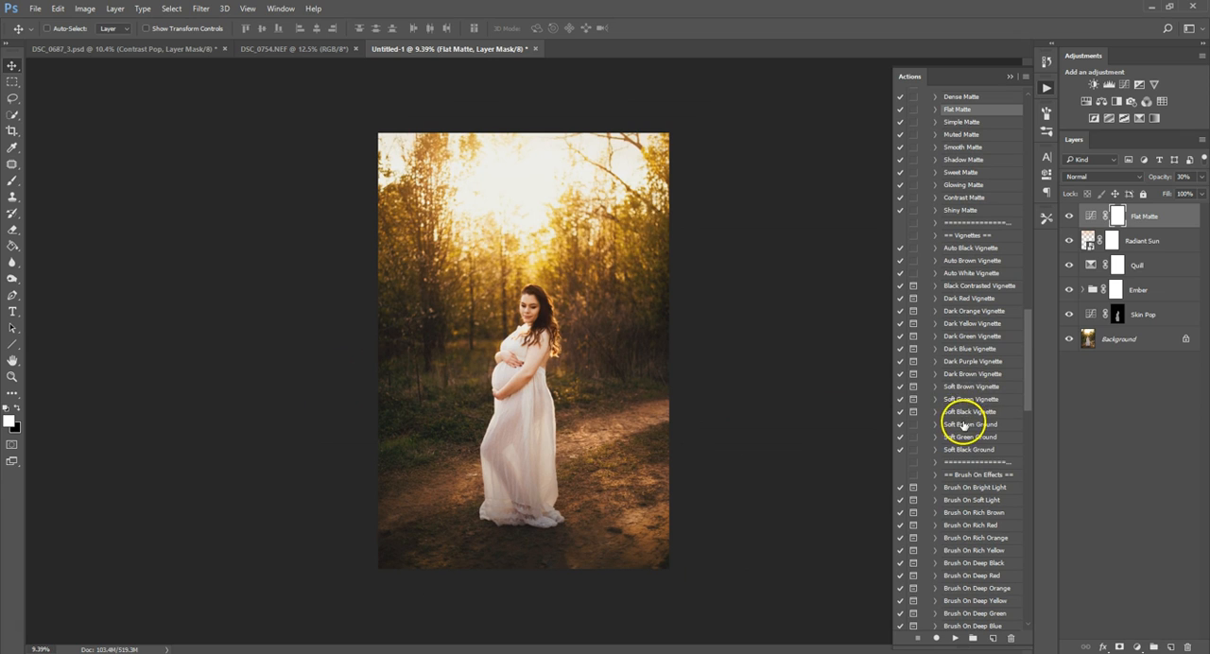
{"action": "left_click", "coordinate": [964, 387]}
{"action": "left_click", "coordinate": [955, 638]}
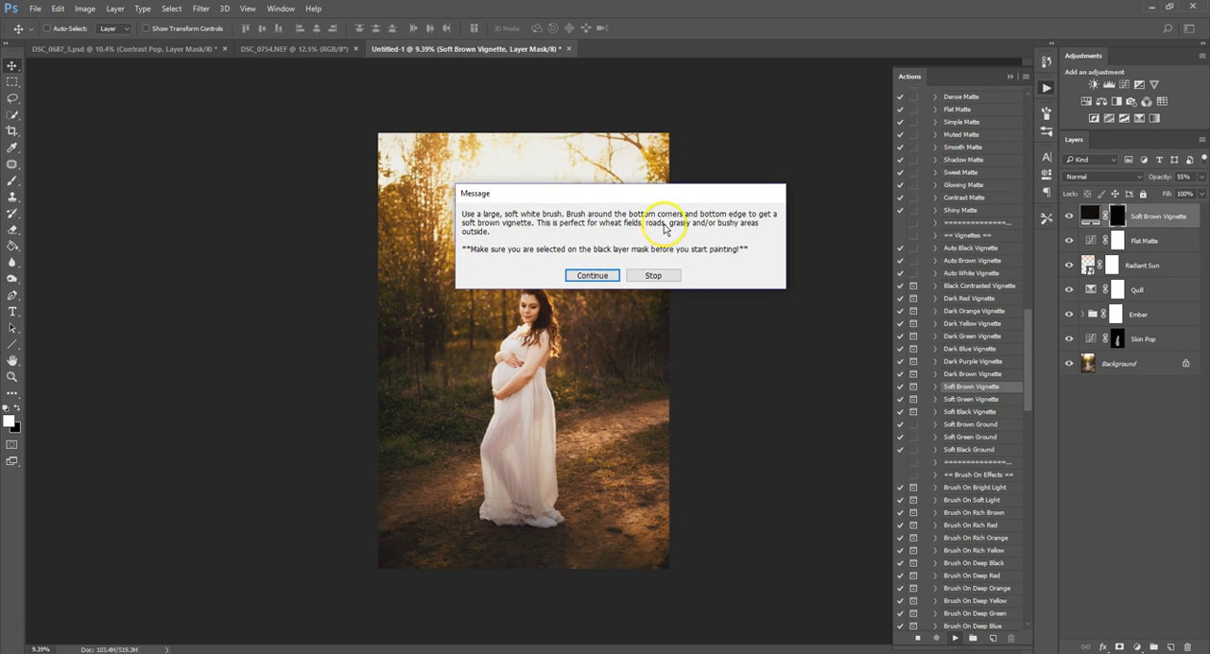
{"action": "left_click", "coordinate": [593, 275]}
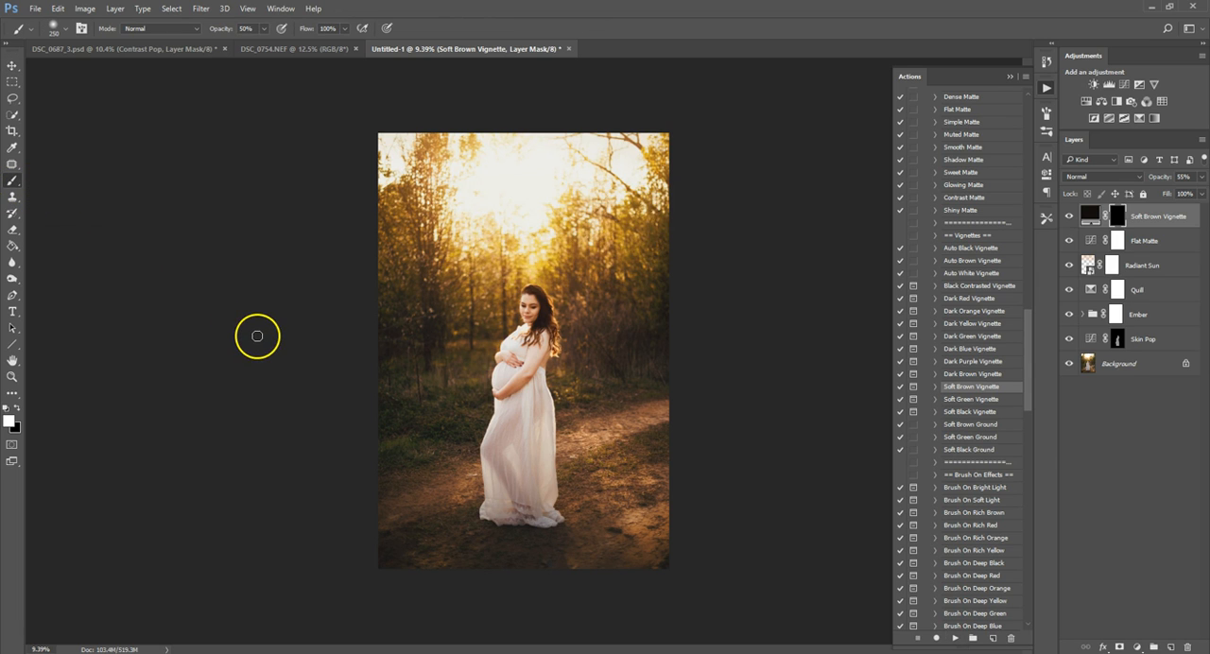
Enlarge the brush to 5000 px and paint the soft brown vignette along the photo's bottom and side edges.
{"action": "key", "text": "bracketright"}
{"action": "key", "text": "bracketright"}
{"action": "key", "text": "bracketright"}
{"action": "key", "text": "bracketright"}
{"action": "key", "text": "bracketright"}
{"action": "key", "text": "bracketright"}
{"action": "key", "text": "bracketright"}
{"action": "key", "text": "bracketright"}
{"action": "key", "text": "bracketright"}
{"action": "key", "text": "bracketright"}
{"action": "key", "text": "bracketright"}
{"action": "key", "text": "bracketright"}
{"action": "key", "text": "bracketright"}
{"action": "key", "text": "bracketright"}
{"action": "key", "text": "bracketright"}
{"action": "key", "text": "bracketright"}
{"action": "key", "text": "bracketright"}
{"action": "key", "text": "bracketright"}
{"action": "key", "text": "bracketright"}
{"action": "key", "text": "bracketright"}
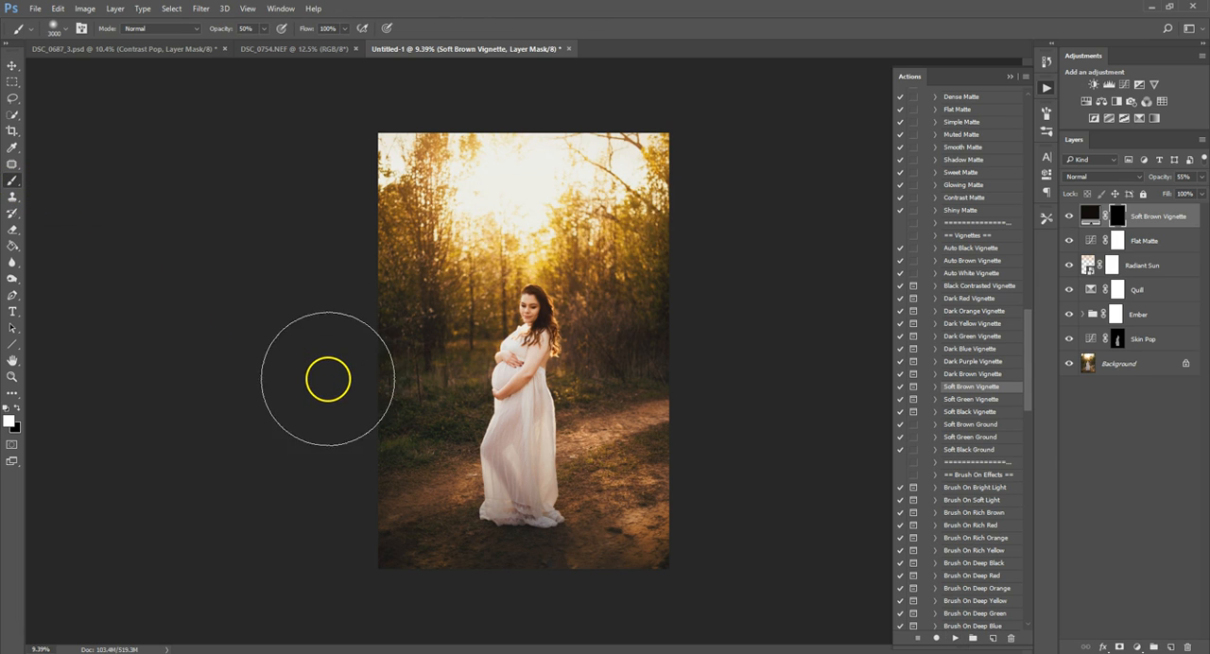
{"action": "key", "text": "bracketright"}
{"action": "key", "text": "bracketright"}
{"action": "key", "text": "bracketright"}
{"action": "key", "text": "bracketright"}
{"action": "key", "text": "bracketright"}
{"action": "key", "text": "bracketright"}
{"action": "key", "text": "bracketright"}
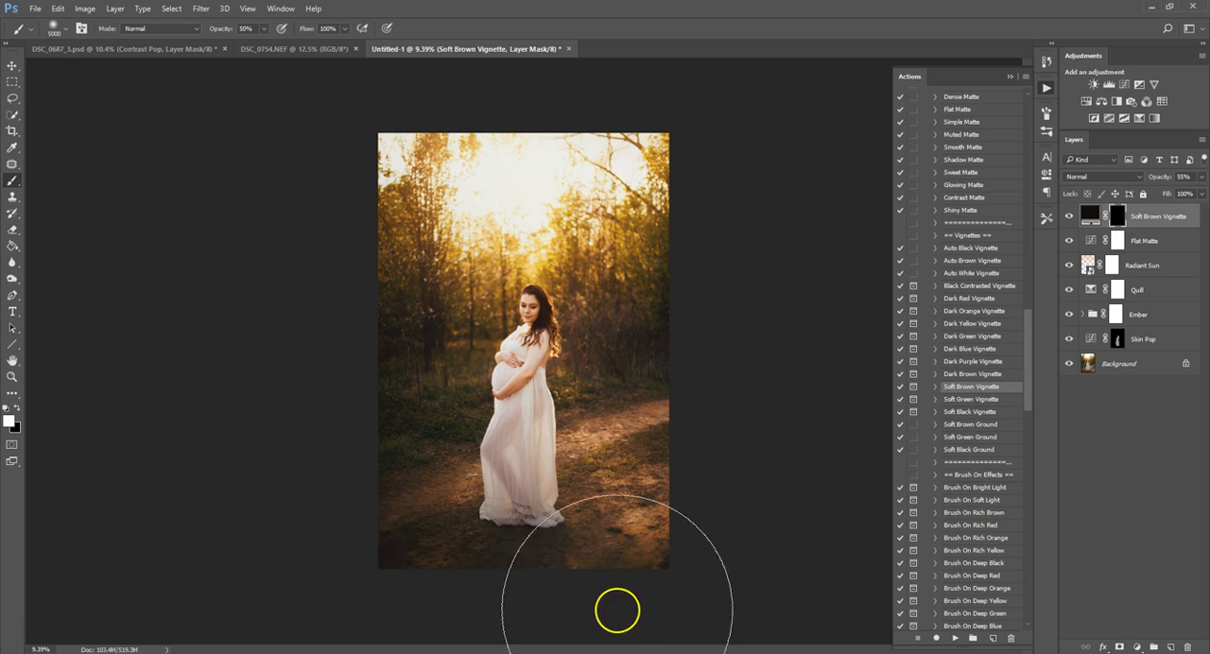
{"action": "mouse_move", "coordinate": [663, 535]}
{"action": "left_mouse_down"}
{"action": "mouse_move", "coordinate": [695, 409]}
{"action": "mouse_move", "coordinate": [762, 283]}
{"action": "left_mouse_up"}
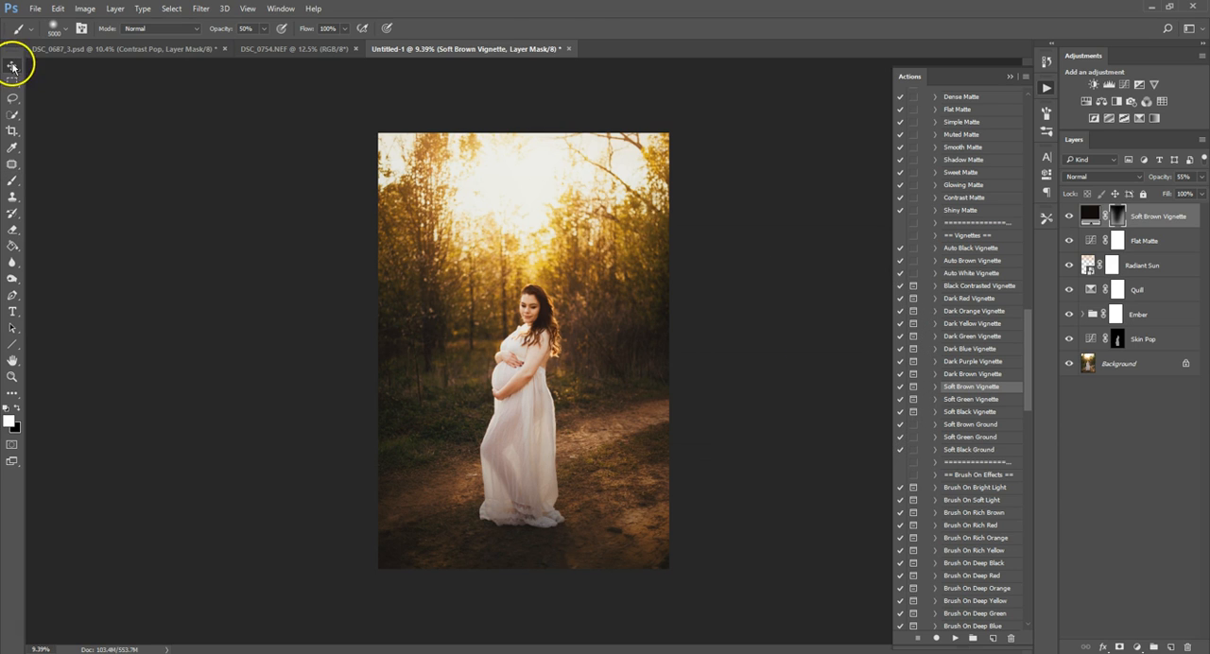
Delete the Soft Brown Vignette, Flat Matte, Radiant Sun and Quill layers together with the Ember group.
{"action": "left_click", "coordinate": [12, 65]}
{"action": "left_click", "coordinate": [1045, 61]}
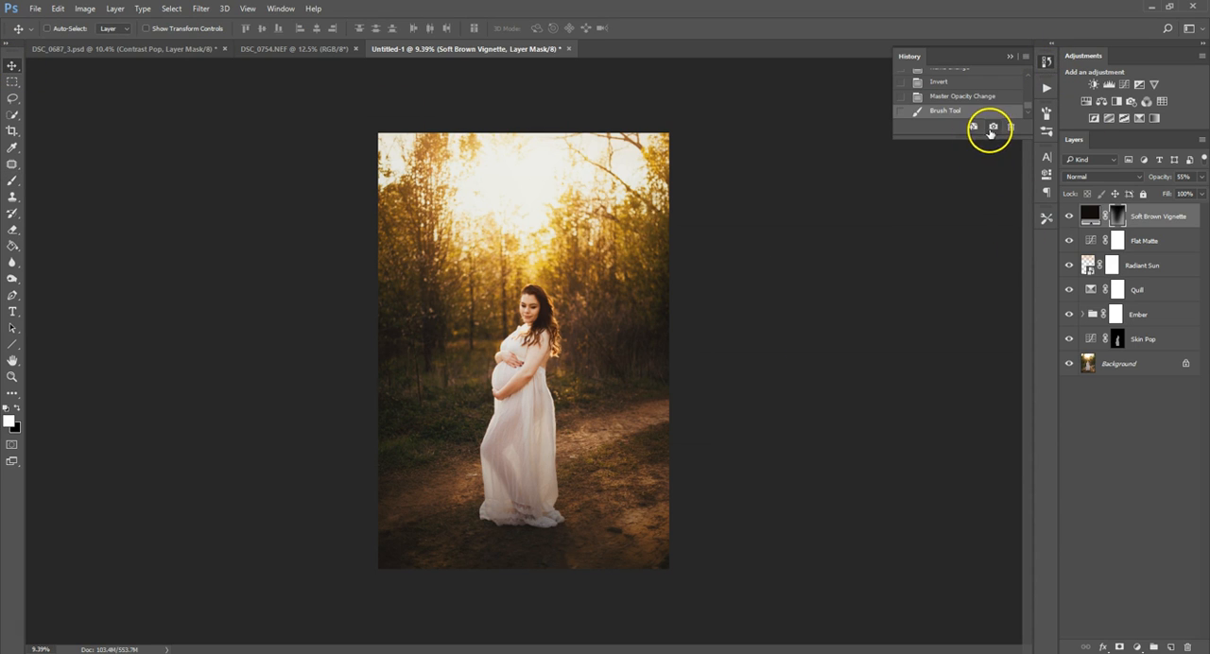
{"action": "left_click", "coordinate": [1045, 88]}
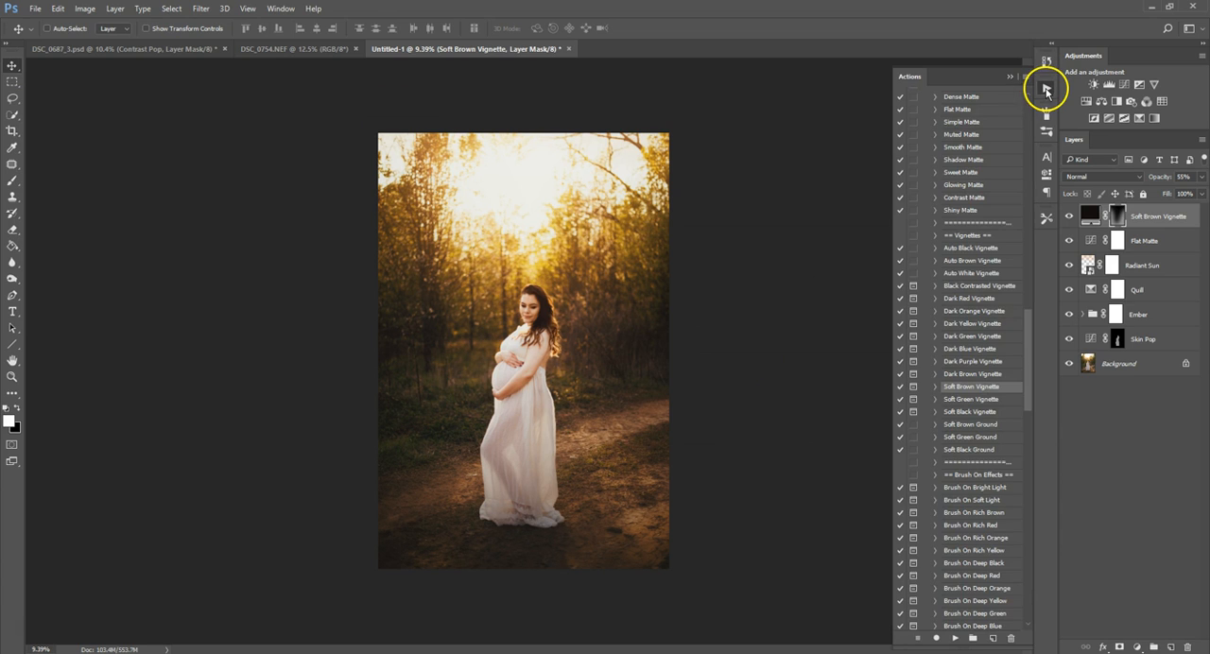
{"action": "left_click", "coordinate": [1159, 315], "text": "shift"}
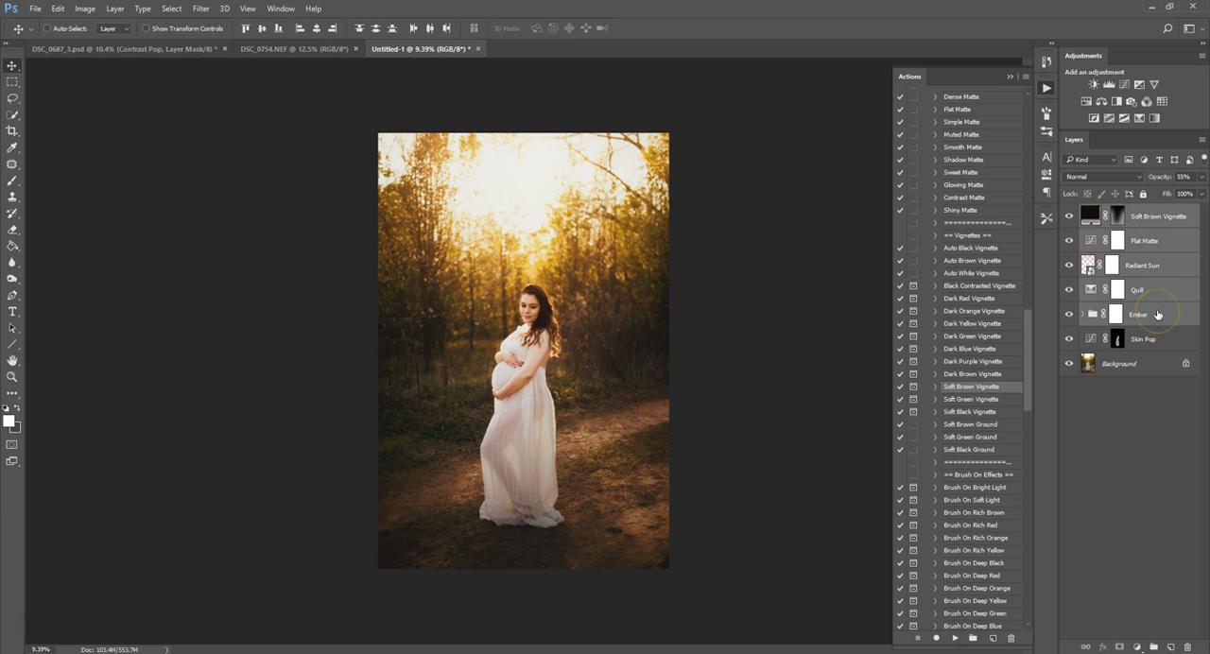
{"action": "key", "text": "Delete"}
Flatten the image so the Skin Pop layer merges into the background.
{"action": "left_click", "coordinate": [1153, 257]}
{"action": "right_click", "coordinate": [1157, 241]}
{"action": "left_click", "coordinate": [1134, 380]}
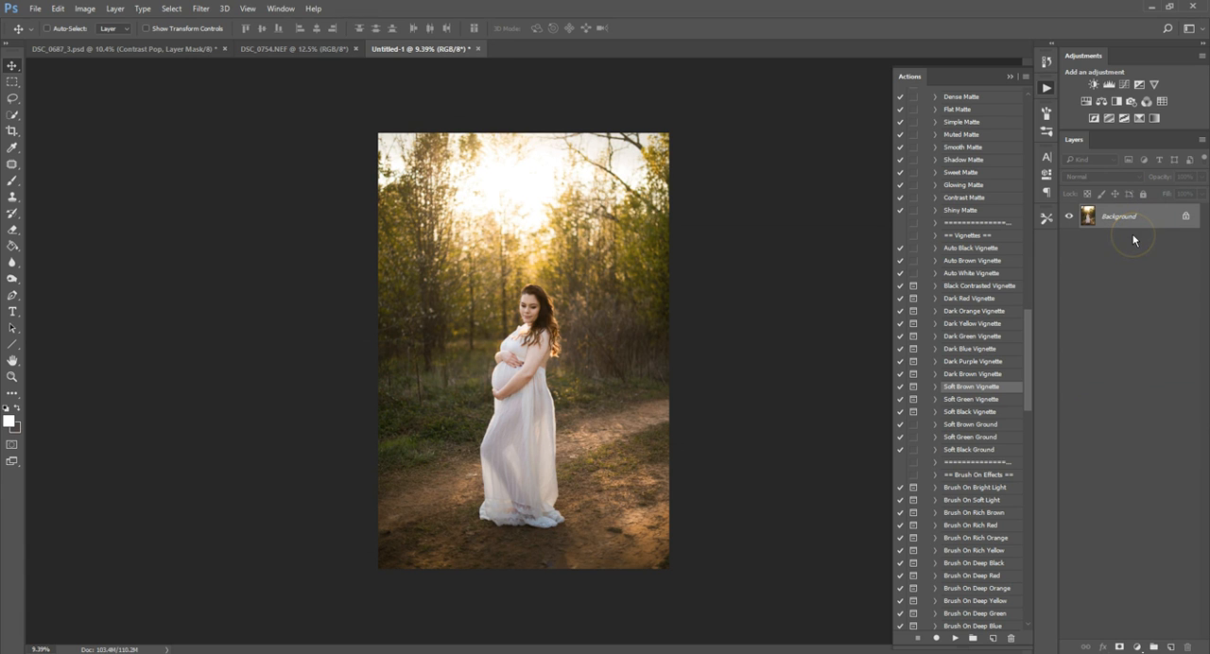
Apply the Graceful base action to the flattened photo and compare the image with and without it.
{"action": "left_click_drag", "start_coordinate": [1030, 318], "coordinate": [1034, 112]}
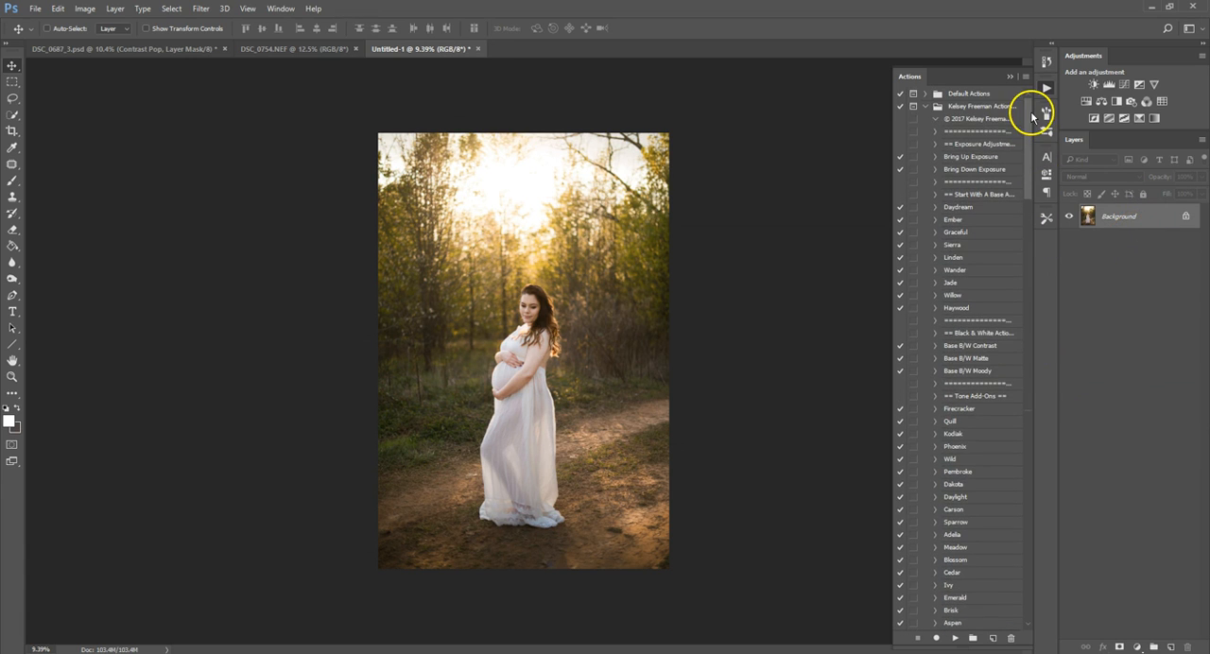
{"action": "left_click", "coordinate": [967, 231]}
{"action": "left_click", "coordinate": [954, 639]}
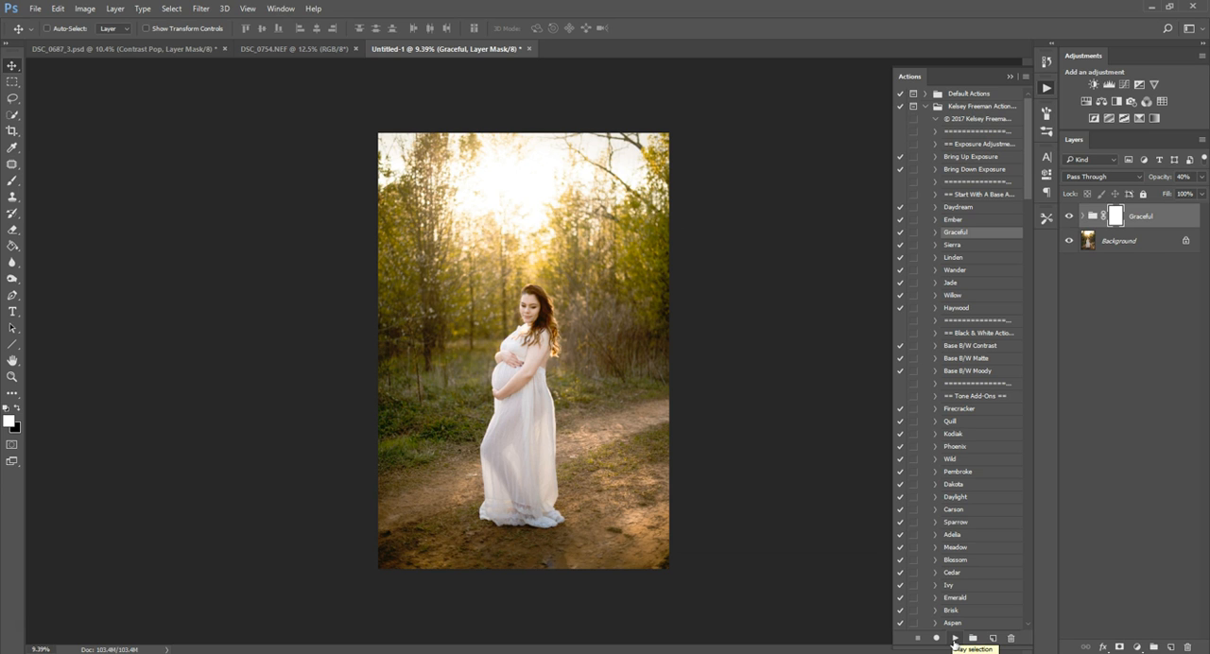
{"action": "left_click", "coordinate": [1067, 218]}
{"action": "left_click", "coordinate": [1067, 218]}
Expand the Graceful group and hide its Graceful Brightness layer.
{"action": "left_click", "coordinate": [1084, 216]}
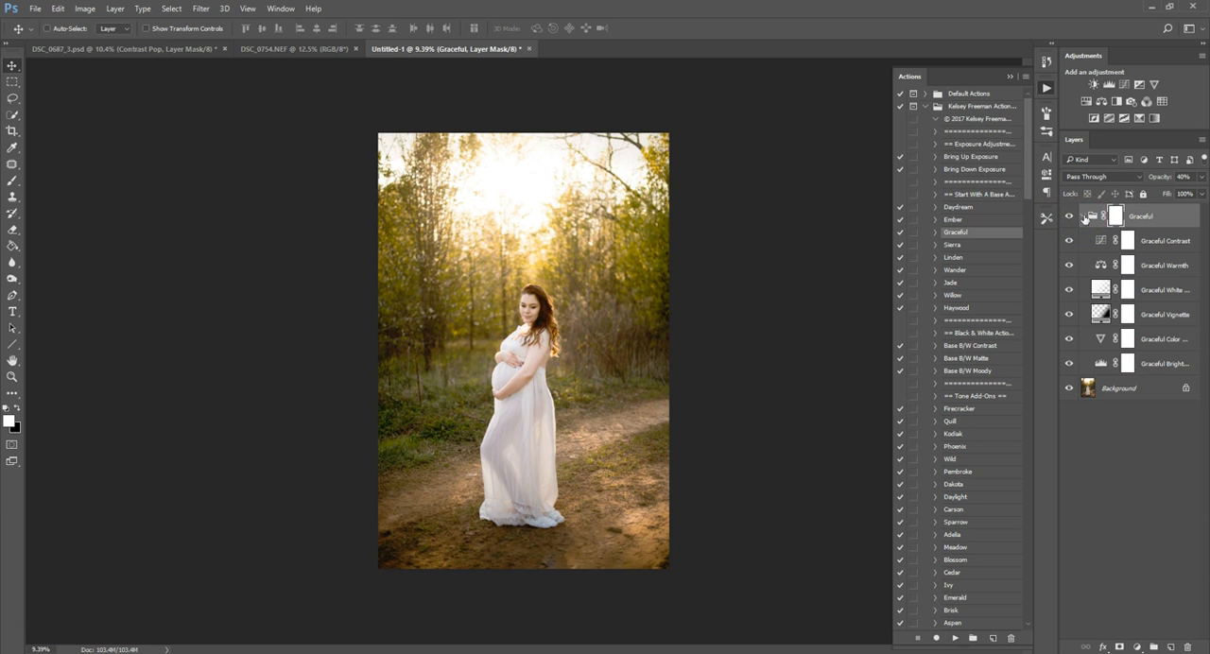
{"action": "left_click", "coordinate": [1168, 364]}
{"action": "left_click", "coordinate": [1165, 371]}
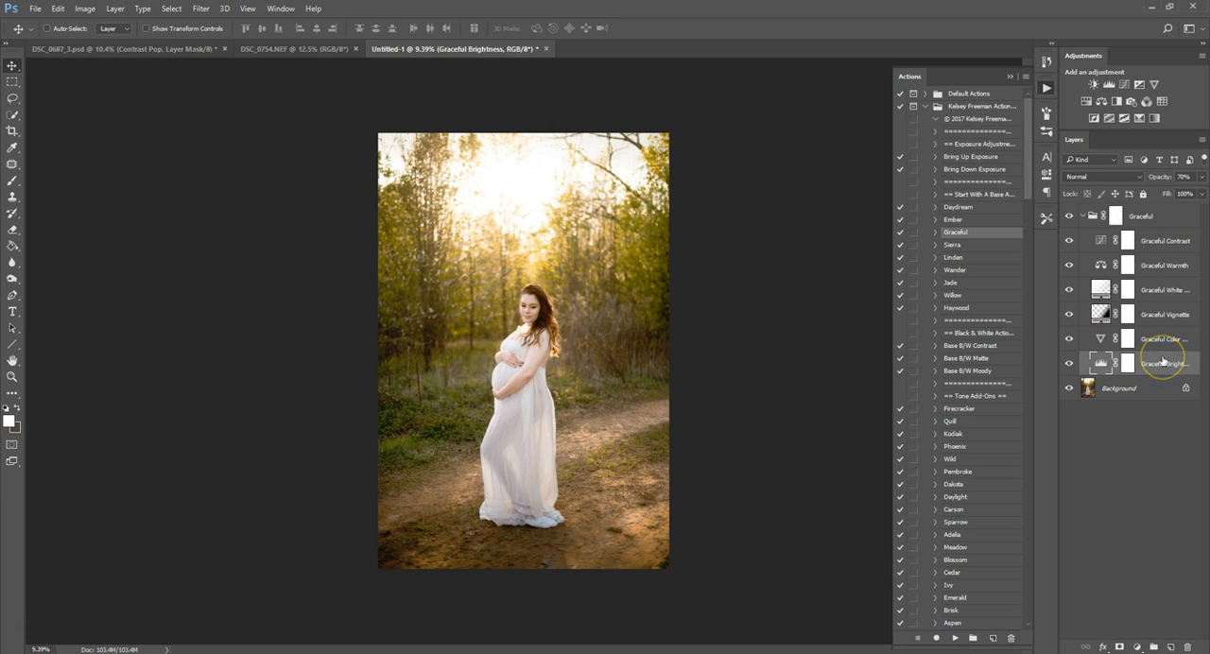
{"action": "key", "text": "Delete"}
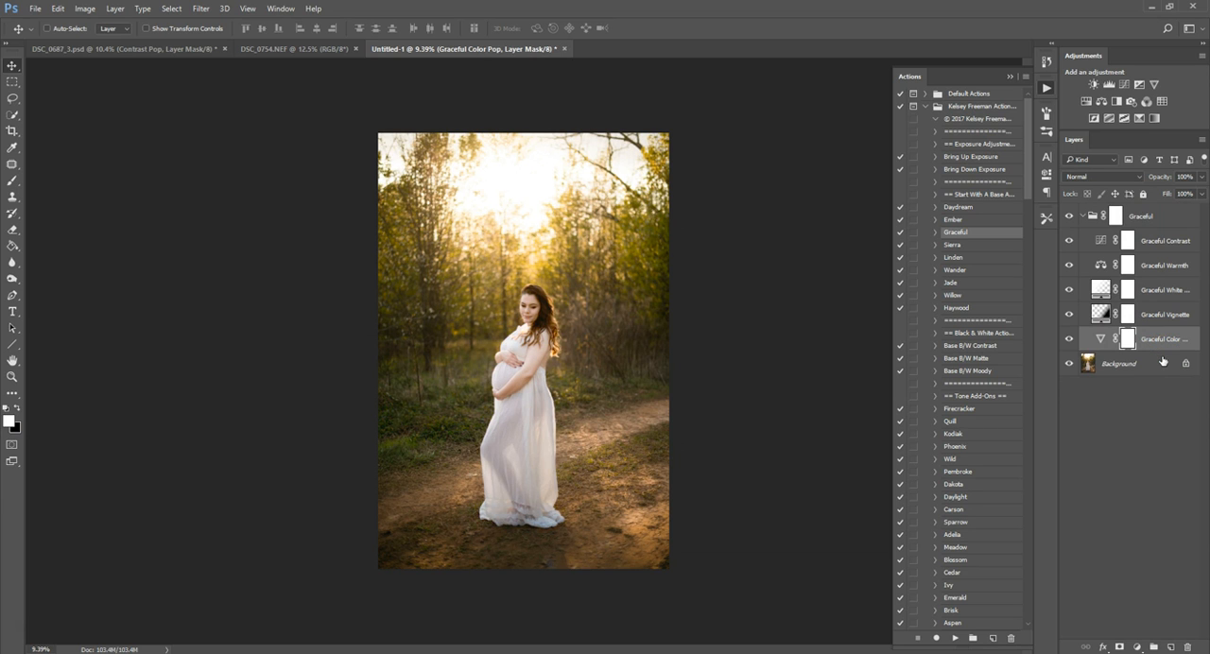
{"action": "key", "text": "ctrl+z"}
{"action": "left_click", "coordinate": [1068, 363]}
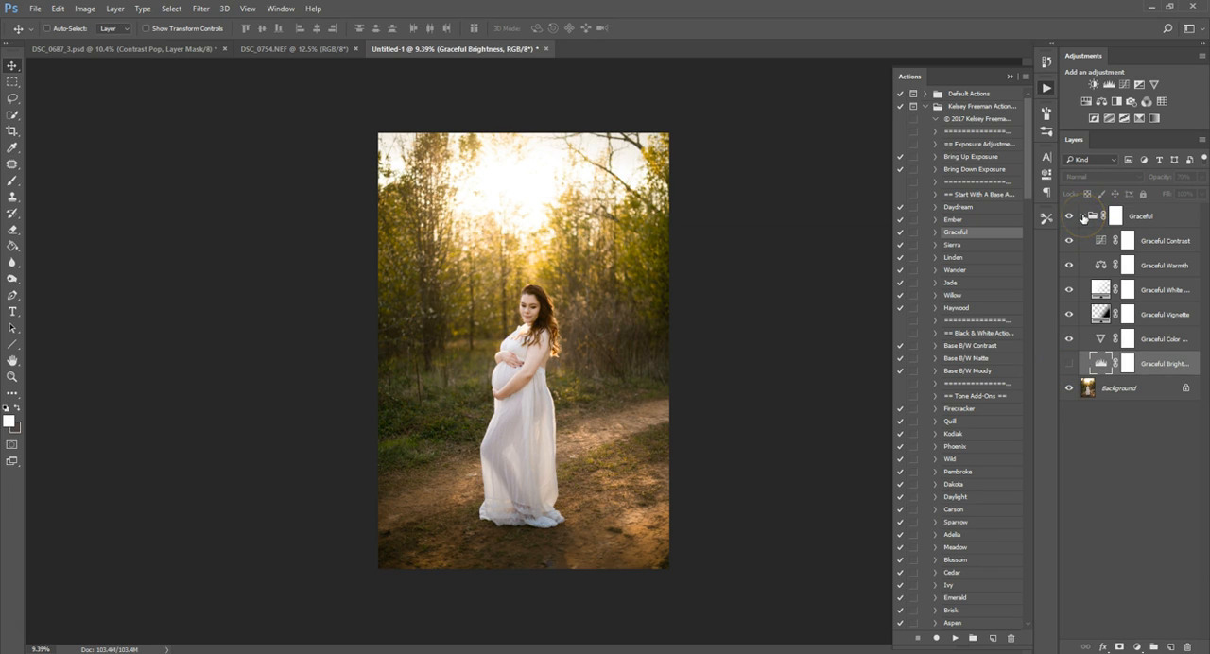
Collapse the Graceful group and set its opacity to 50%.
{"action": "left_click", "coordinate": [1084, 218]}
{"action": "left_click", "coordinate": [1083, 218]}
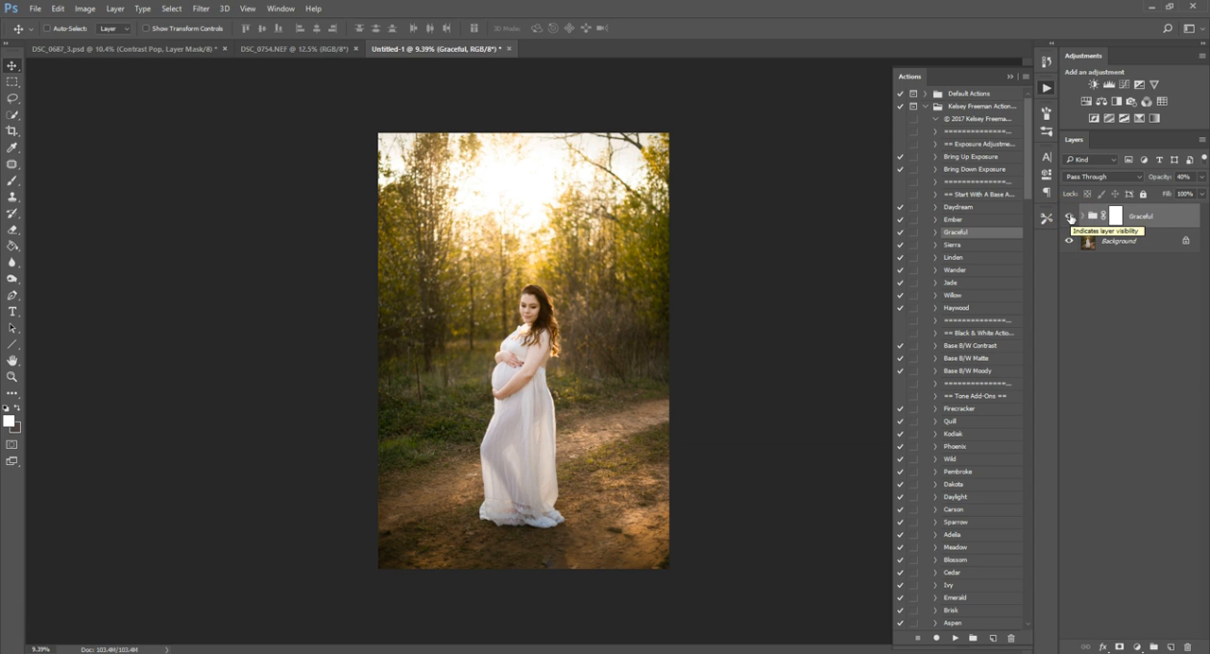
{"action": "left_click_drag", "start_coordinate": [1159, 178], "coordinate": [1165, 179]}
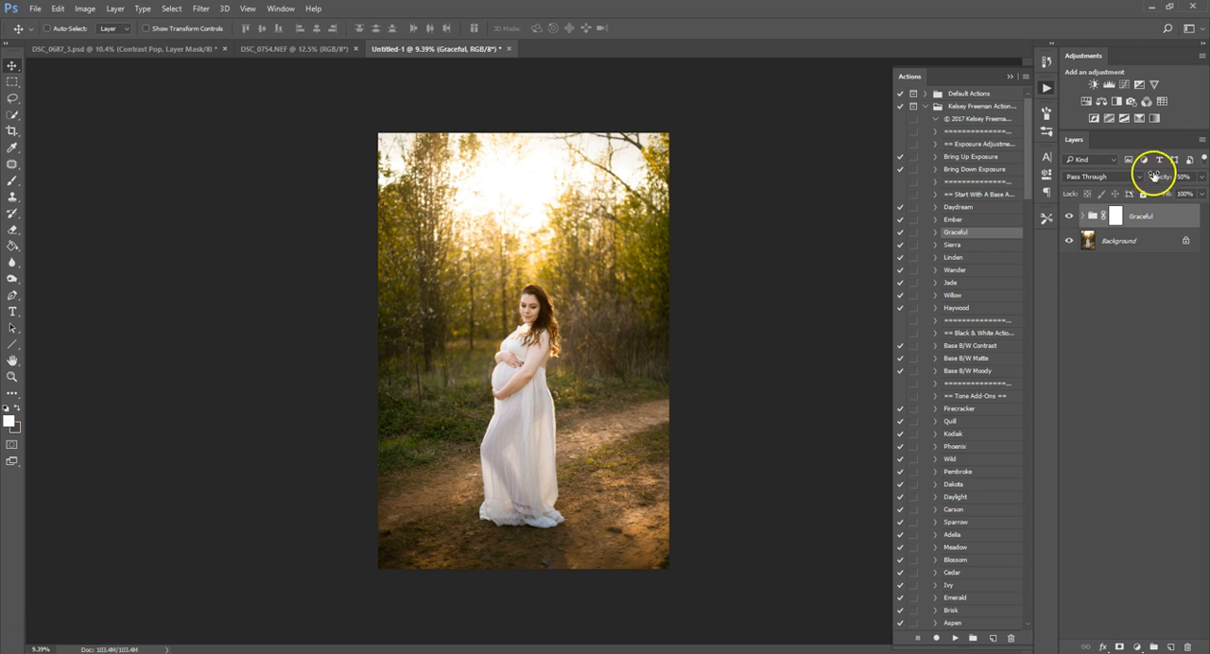
Apply the Eleanor tone action and set the Eleanor layer's opacity to 39%.
{"action": "left_click_drag", "start_coordinate": [1029, 189], "coordinate": [1029, 240]}
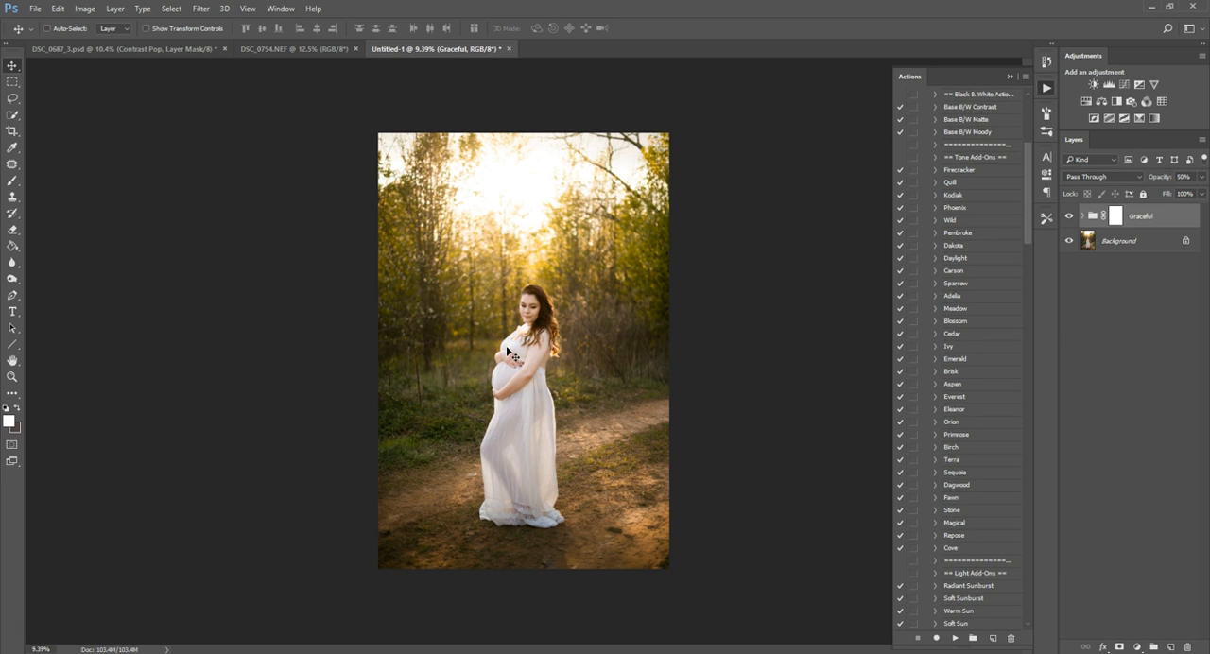
{"action": "left_click", "coordinate": [964, 409]}
{"action": "left_click", "coordinate": [955, 638]}
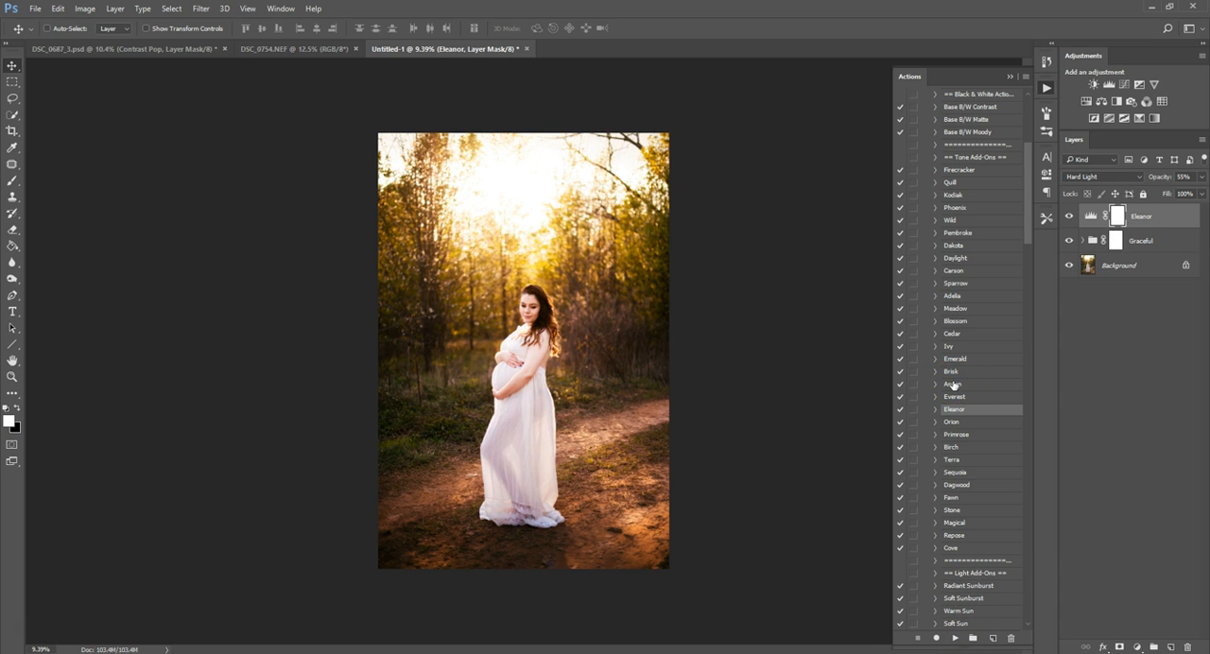
{"action": "left_click", "coordinate": [1150, 192]}
Apply the Purple Haze light action and set the Purple Haze layer's opacity to 13%.
{"action": "left_click_drag", "start_coordinate": [1032, 158], "coordinate": [1034, 243]}
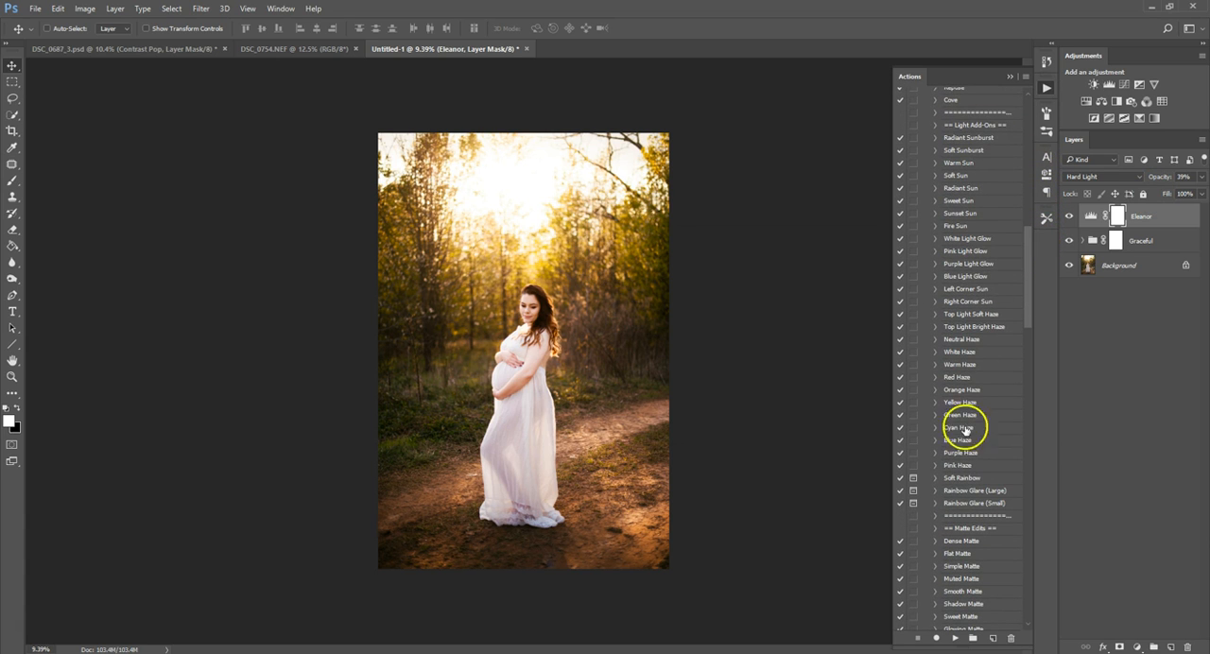
{"action": "left_click", "coordinate": [962, 454]}
{"action": "left_click", "coordinate": [955, 638]}
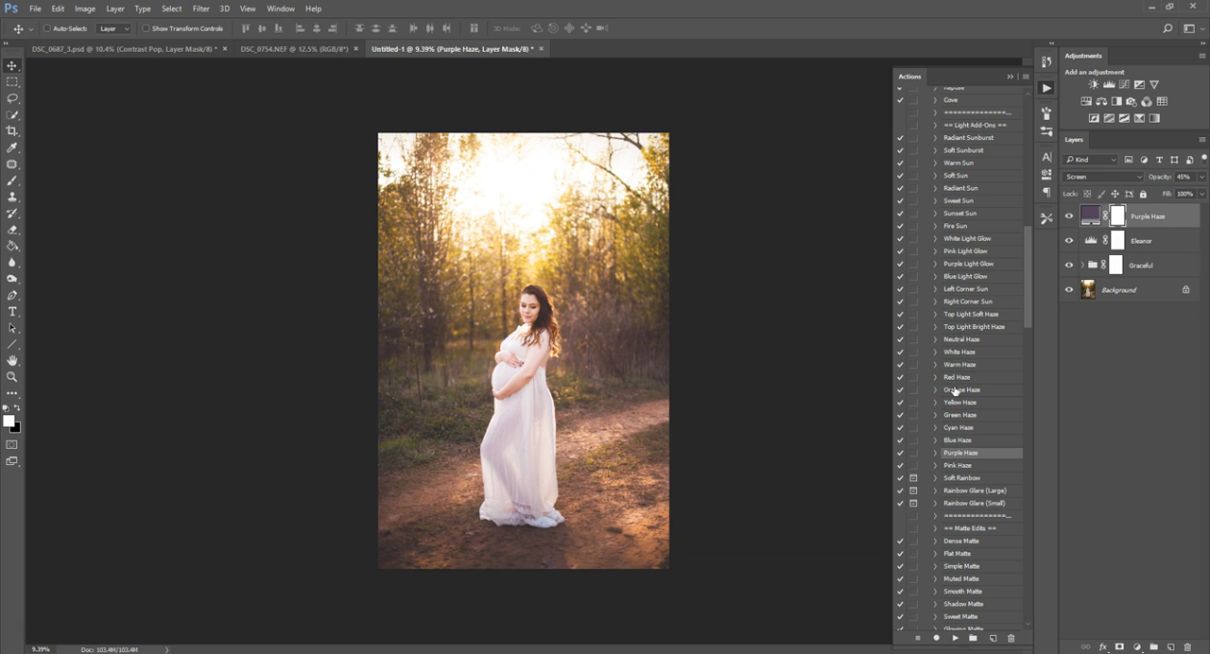
{"action": "left_click", "coordinate": [1157, 179]}
{"action": "left_click_drag", "start_coordinate": [1157, 178], "coordinate": [1137, 185]}
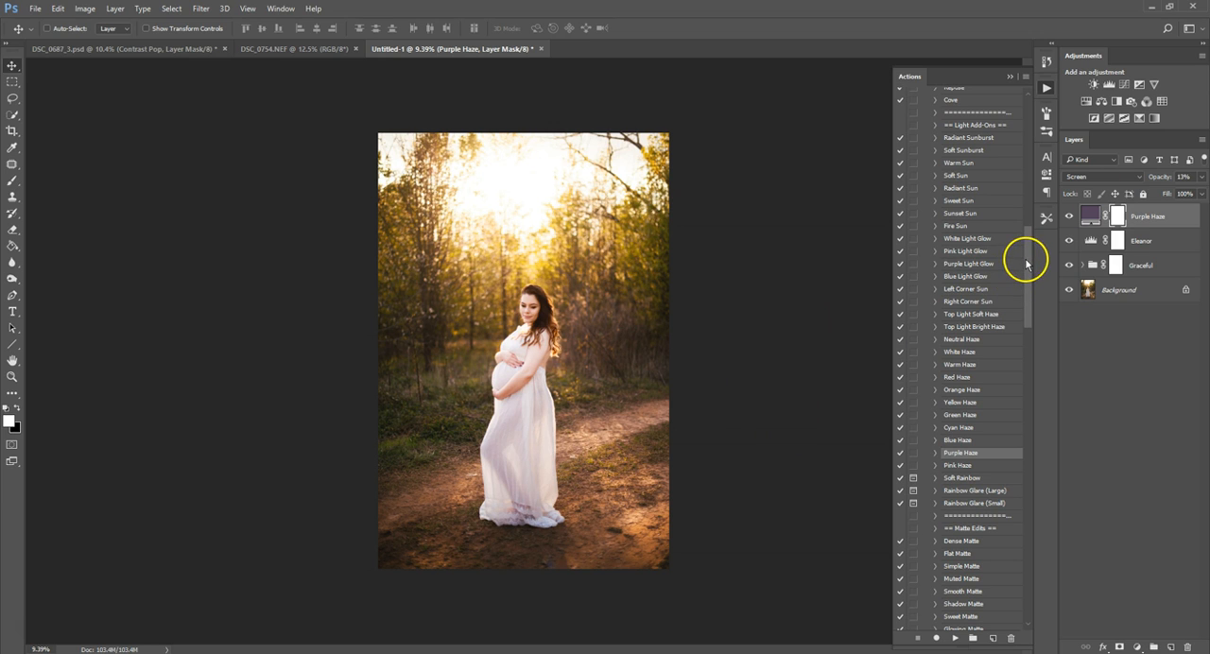
Apply the Aspen tone action and set the Aspen layer's opacity to 14%.
{"action": "left_click_drag", "start_coordinate": [1026, 264], "coordinate": [1023, 198]}
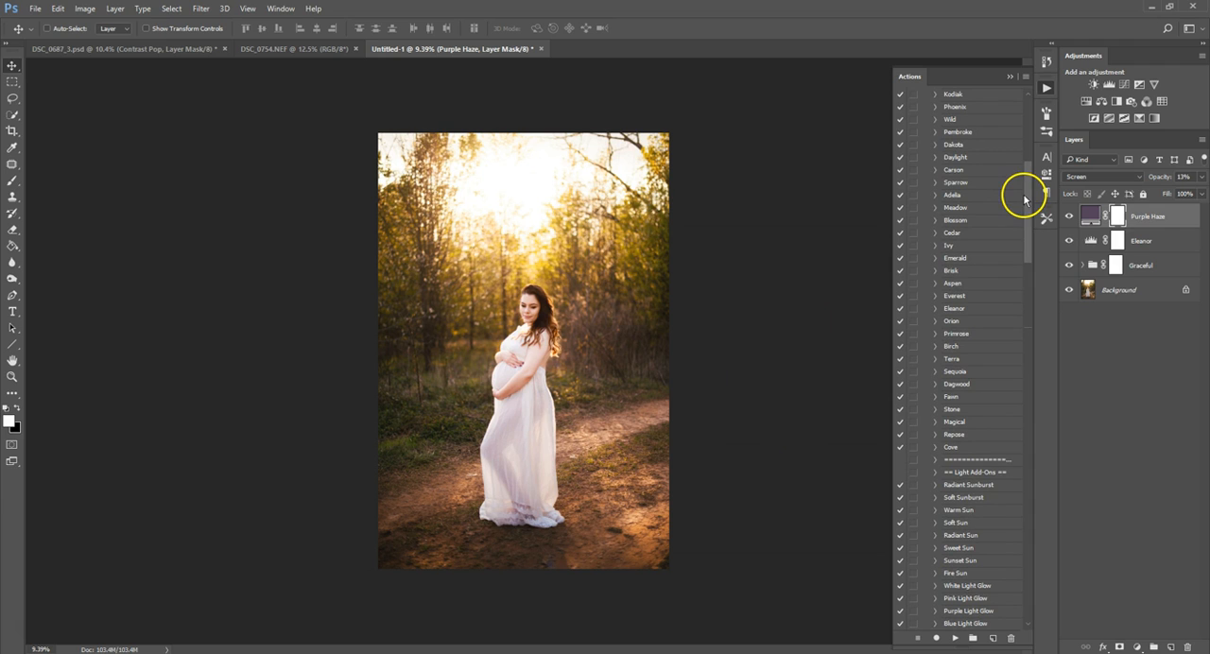
{"action": "left_click", "coordinate": [964, 283]}
{"action": "left_click", "coordinate": [955, 638]}
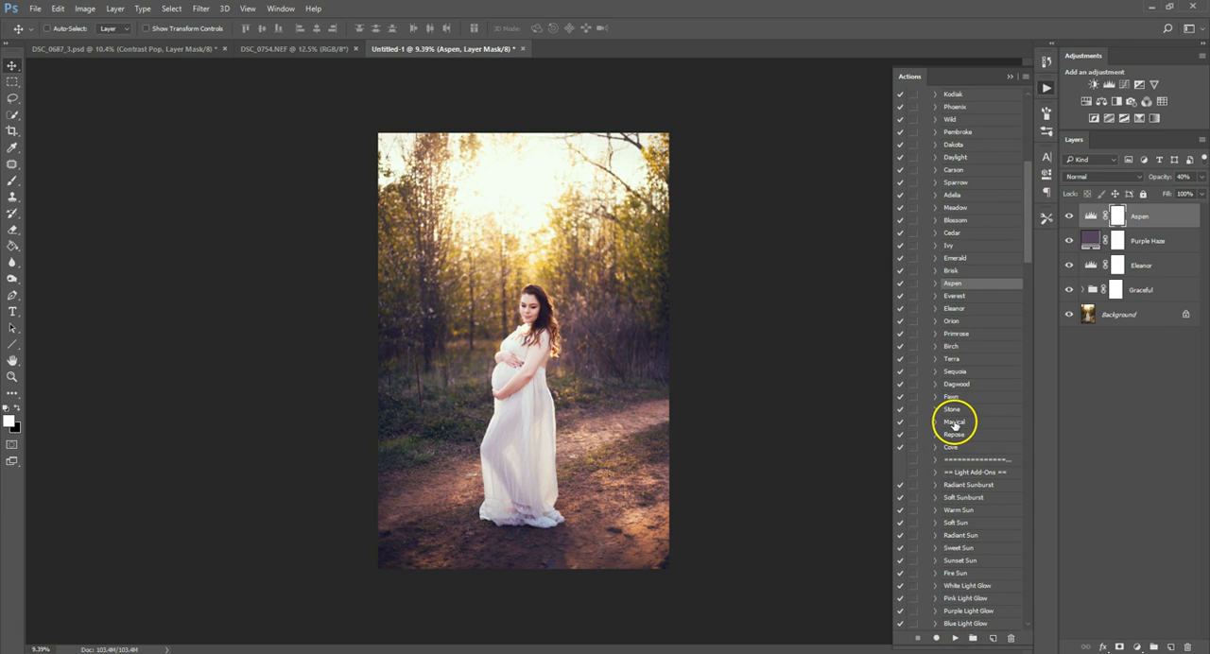
{"action": "left_click_drag", "start_coordinate": [1156, 180], "coordinate": [1144, 179]}
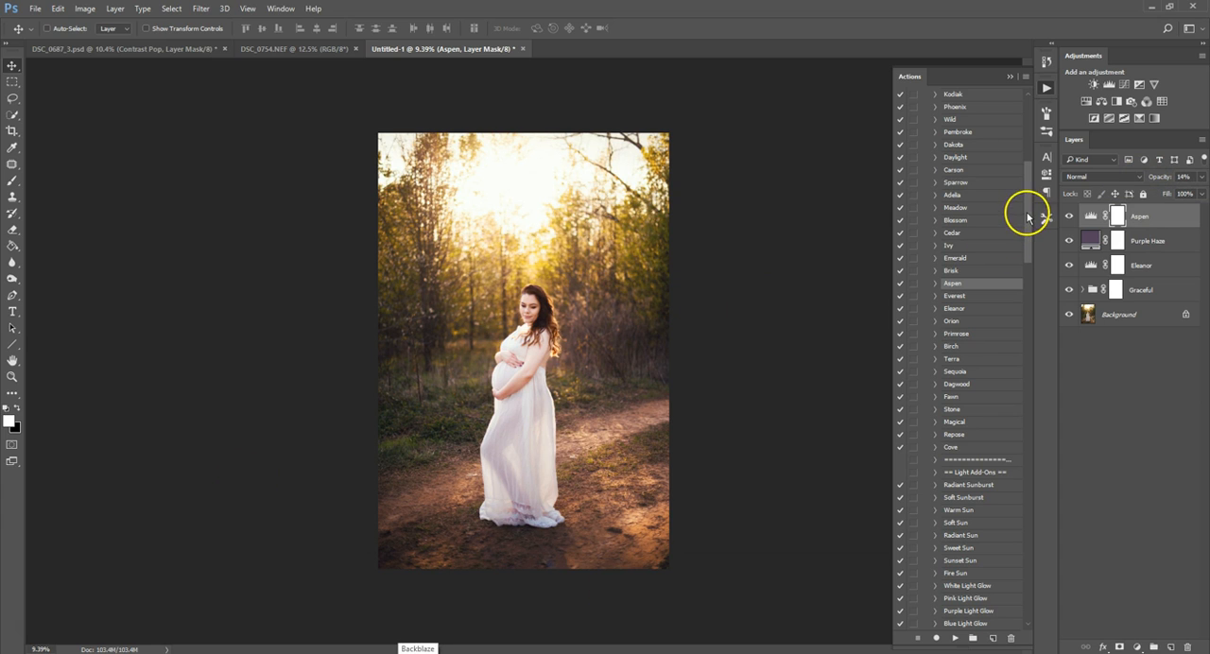
Apply the Contrast Pop extra and compare the edited photo with the original background.
{"action": "mouse_move", "coordinate": [1032, 189]}
{"action": "left_mouse_down"}
{"action": "mouse_move", "coordinate": [1040, 478]}
{"action": "mouse_move", "coordinate": [1029, 561]}
{"action": "left_mouse_up"}
{"action": "left_click", "coordinate": [977, 270]}
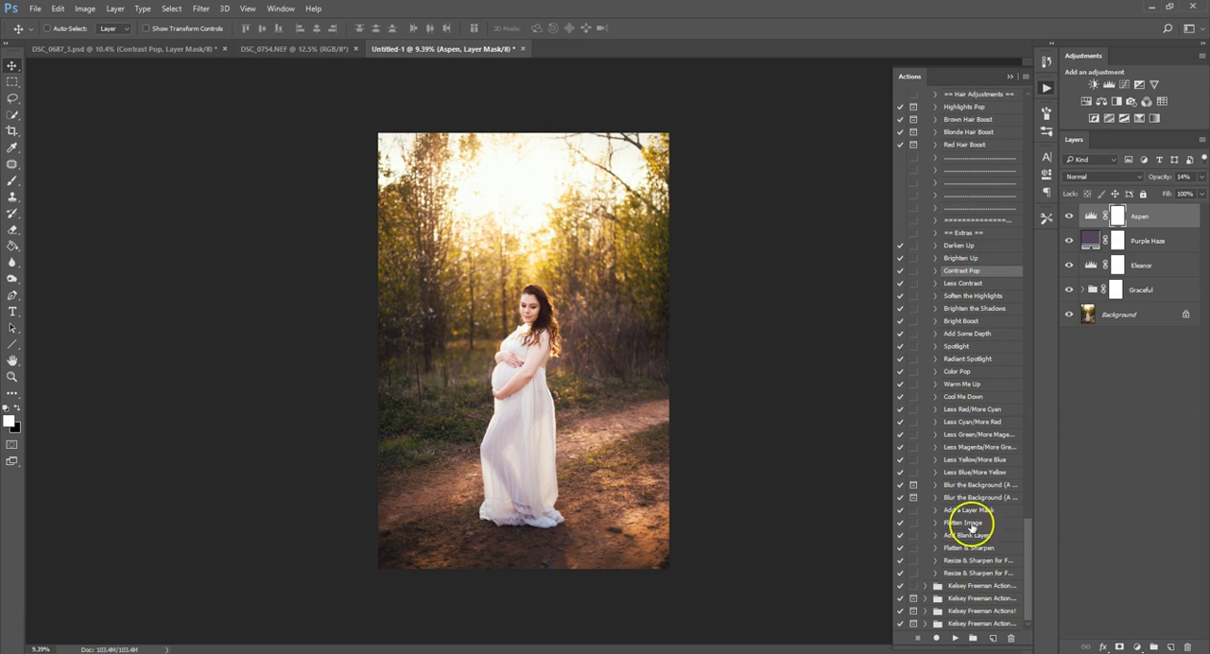
{"action": "left_click", "coordinate": [957, 640]}
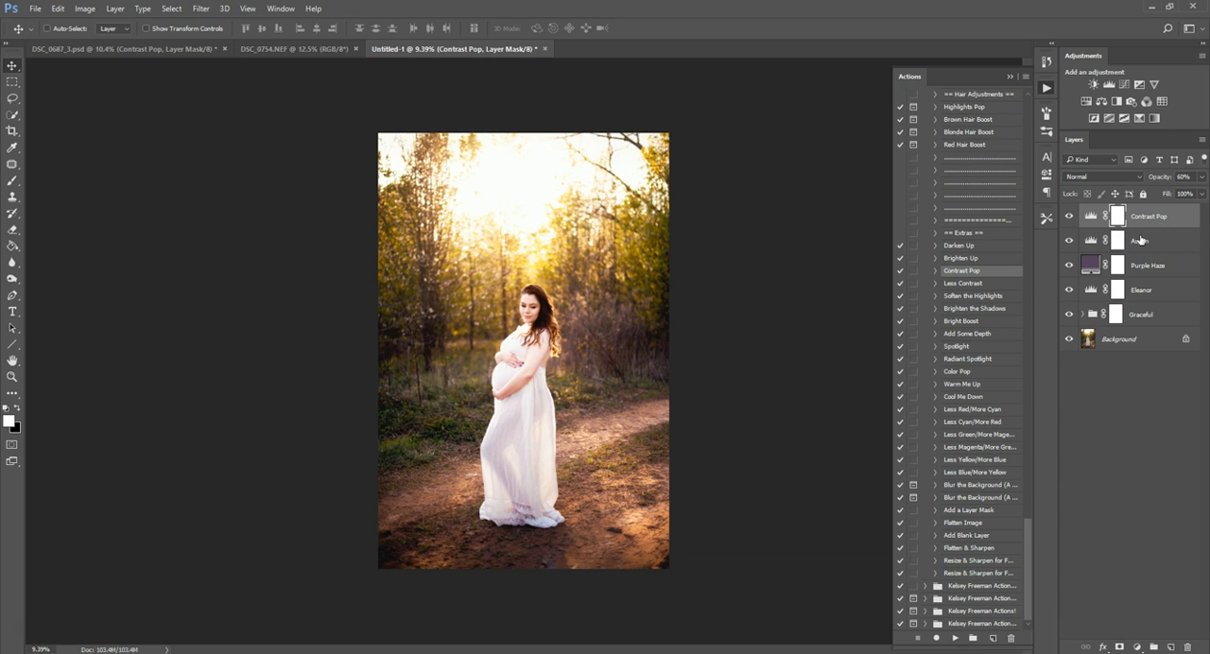
{"action": "left_click", "coordinate": [1069, 339], "text": "alt"}
{"action": "left_click", "coordinate": [1069, 339], "text": "alt"}
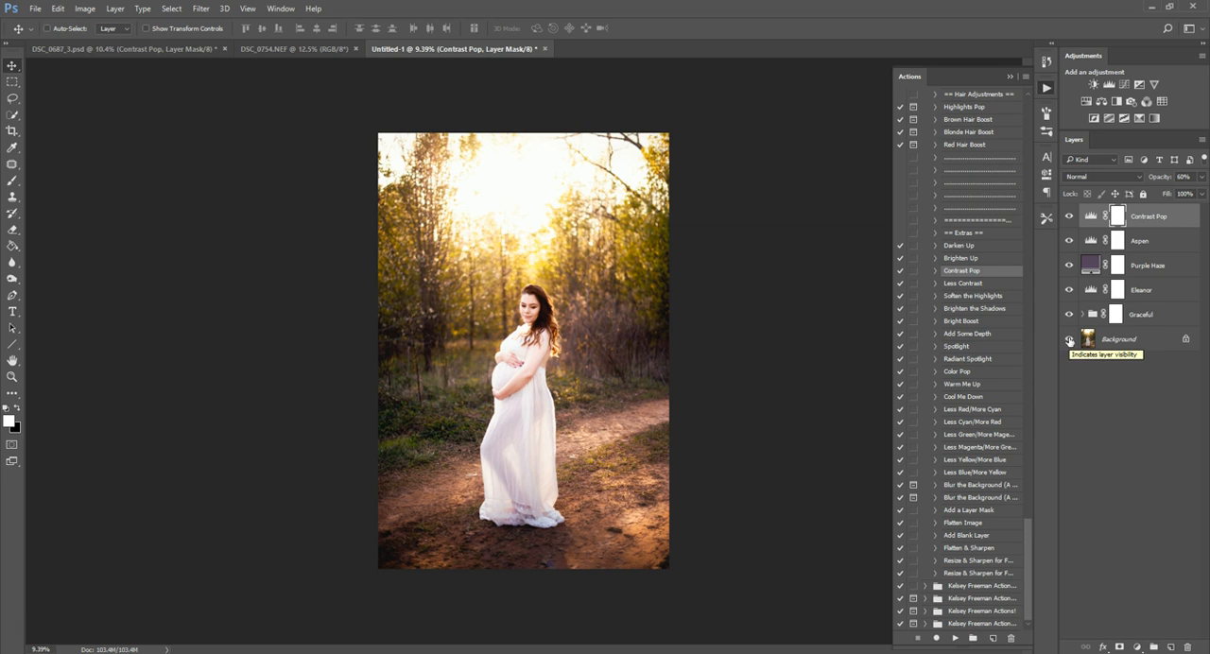
Delete the Contrast Pop, Aspen, Purple Haze and Eleanor layers together with the Graceful group.
{"action": "left_click", "coordinate": [1045, 60]}
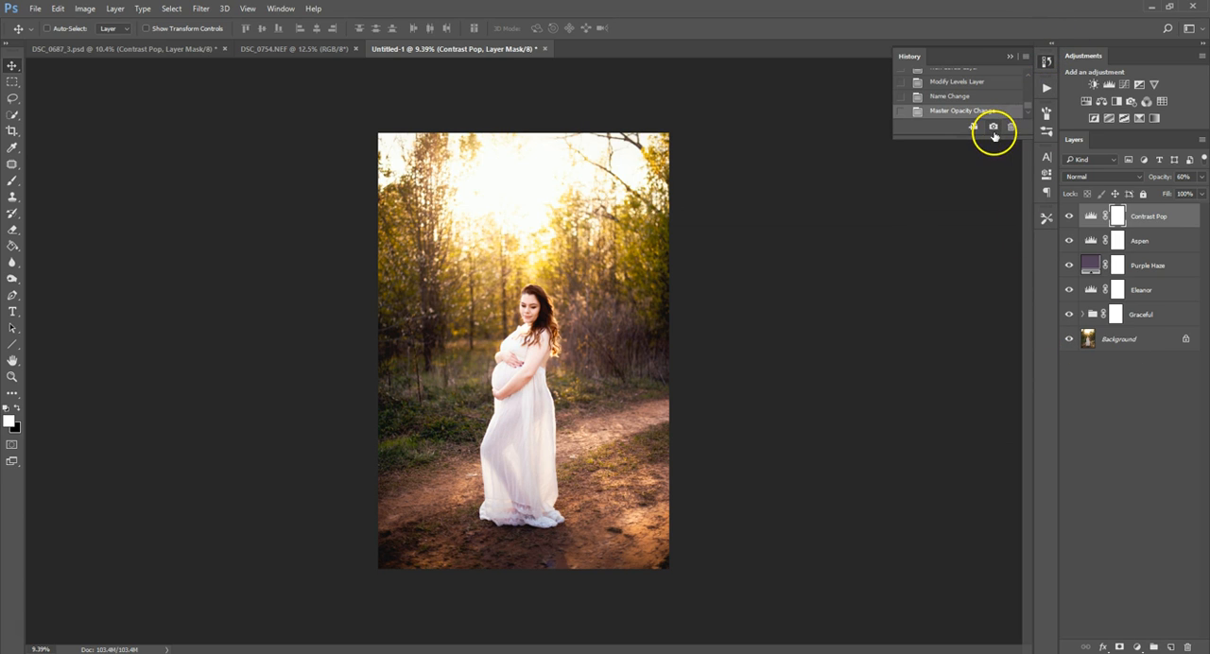
{"action": "left_click", "coordinate": [1045, 87]}
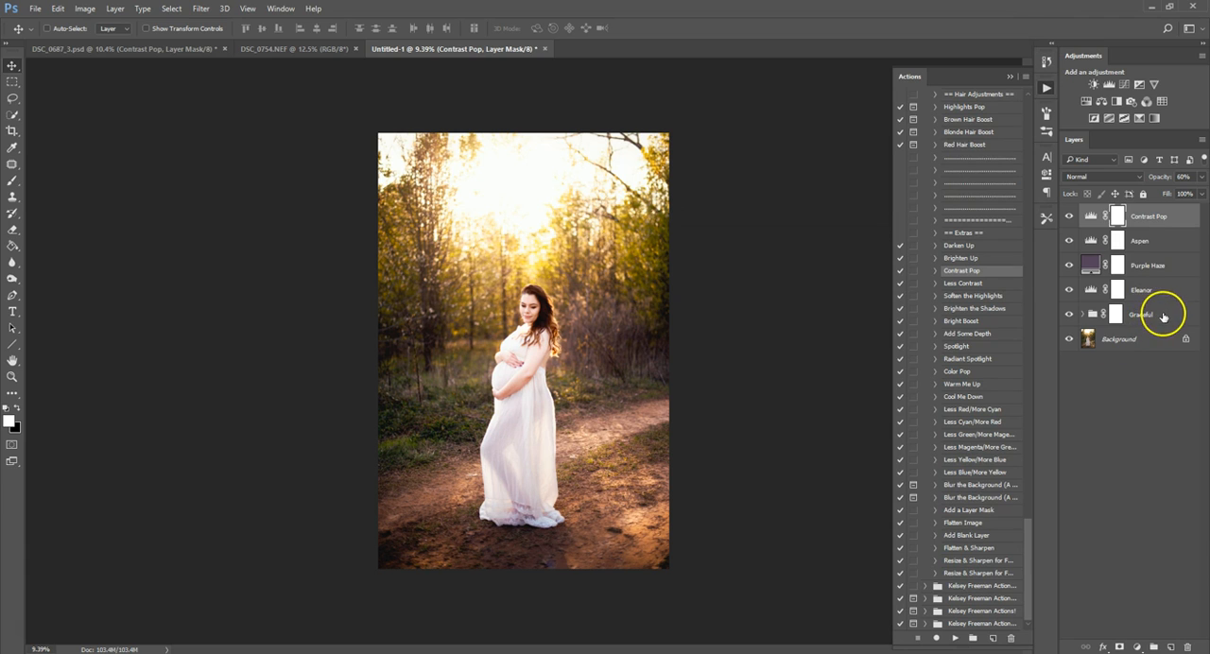
{"action": "left_click", "coordinate": [1163, 316], "text": "shift"}
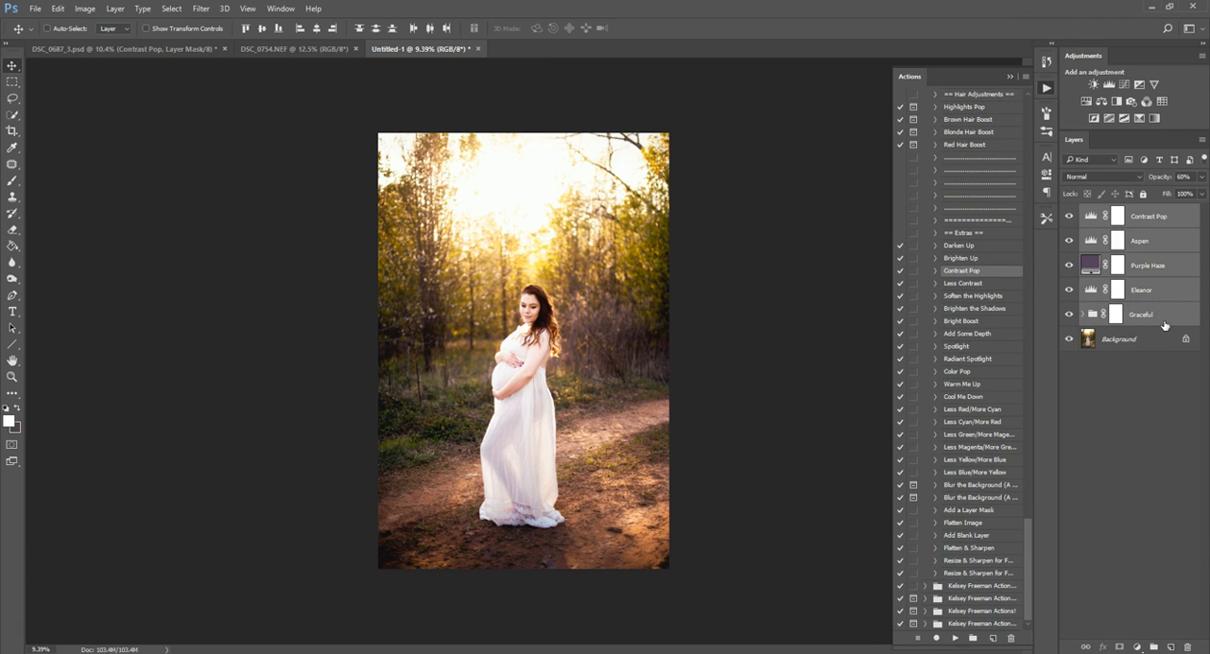
{"action": "key", "text": "Delete"}
Apply the Haywood base action and hide the layer directly beneath Haywood Yellows in its group.
{"action": "left_click_drag", "start_coordinate": [1029, 540], "coordinate": [1026, 123]}
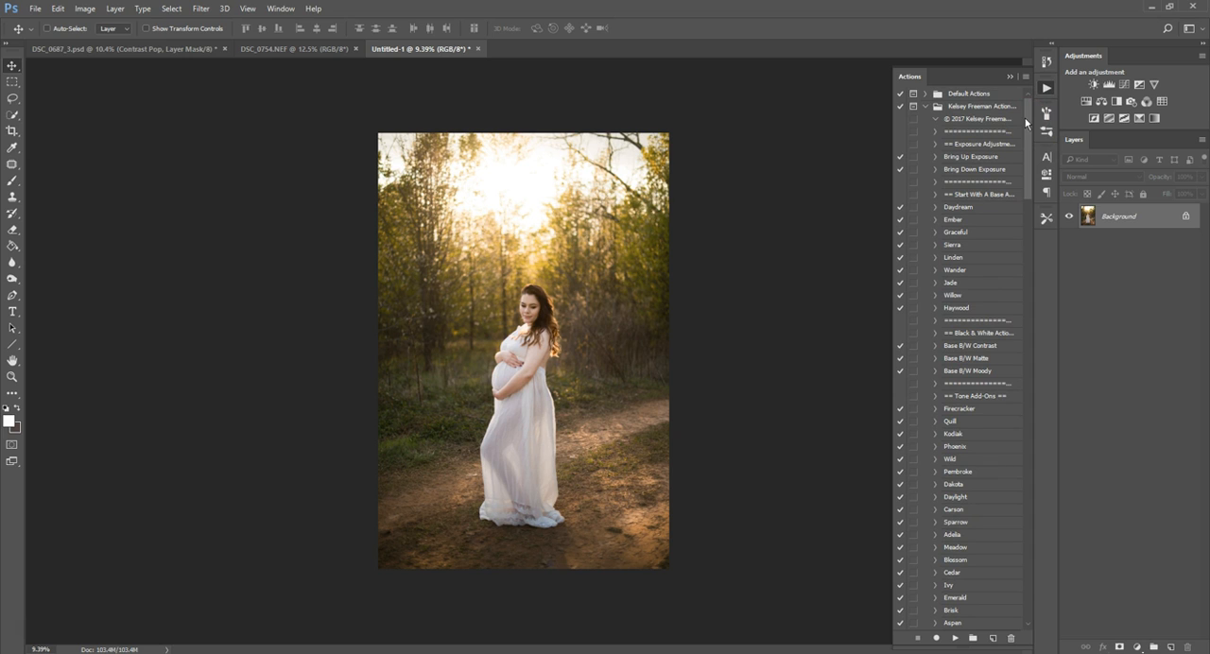
{"action": "left_click", "coordinate": [964, 307]}
{"action": "left_click", "coordinate": [954, 639]}
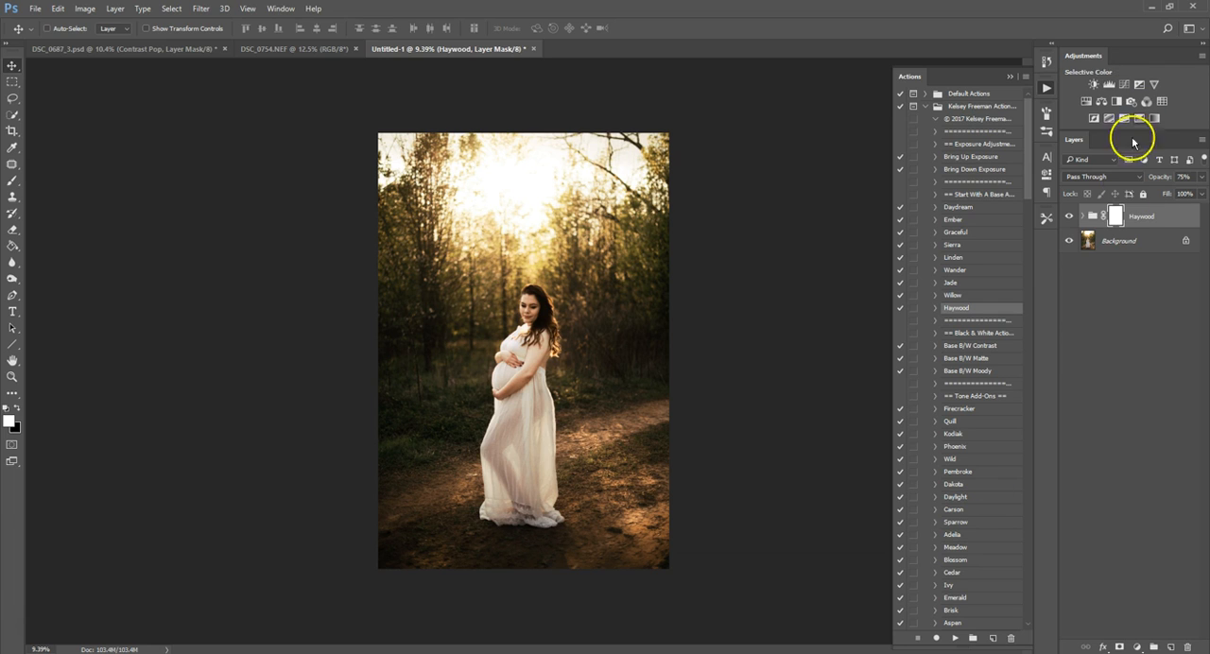
{"action": "left_click", "coordinate": [1083, 217]}
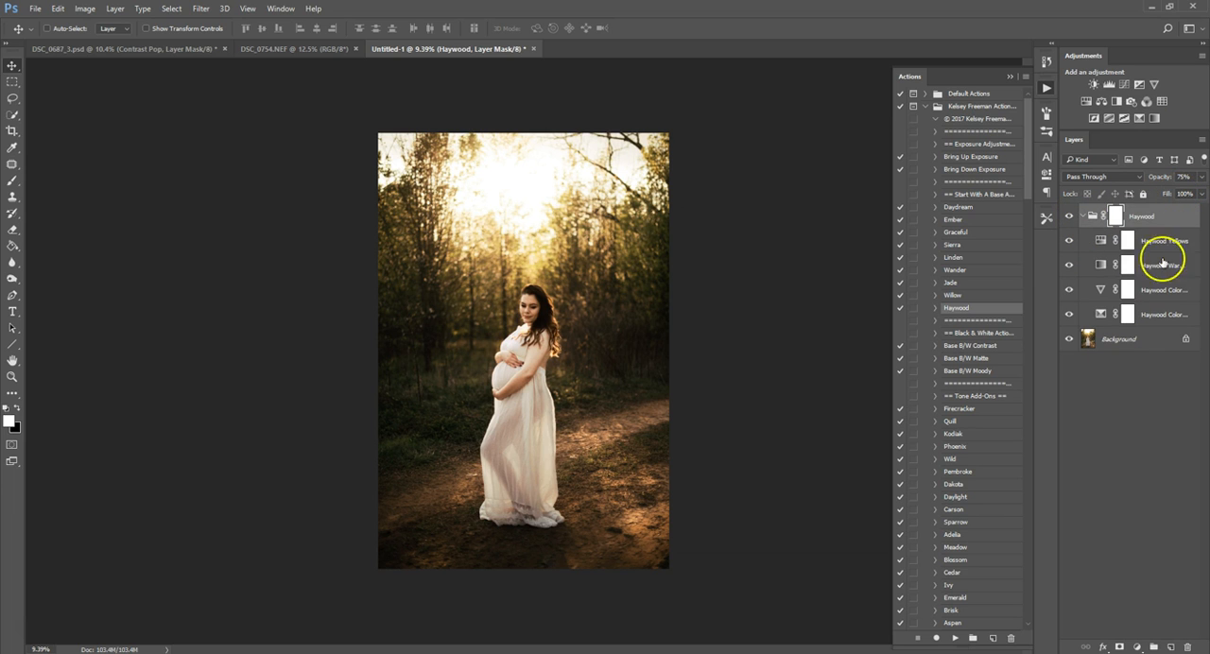
{"action": "left_click", "coordinate": [1069, 265]}
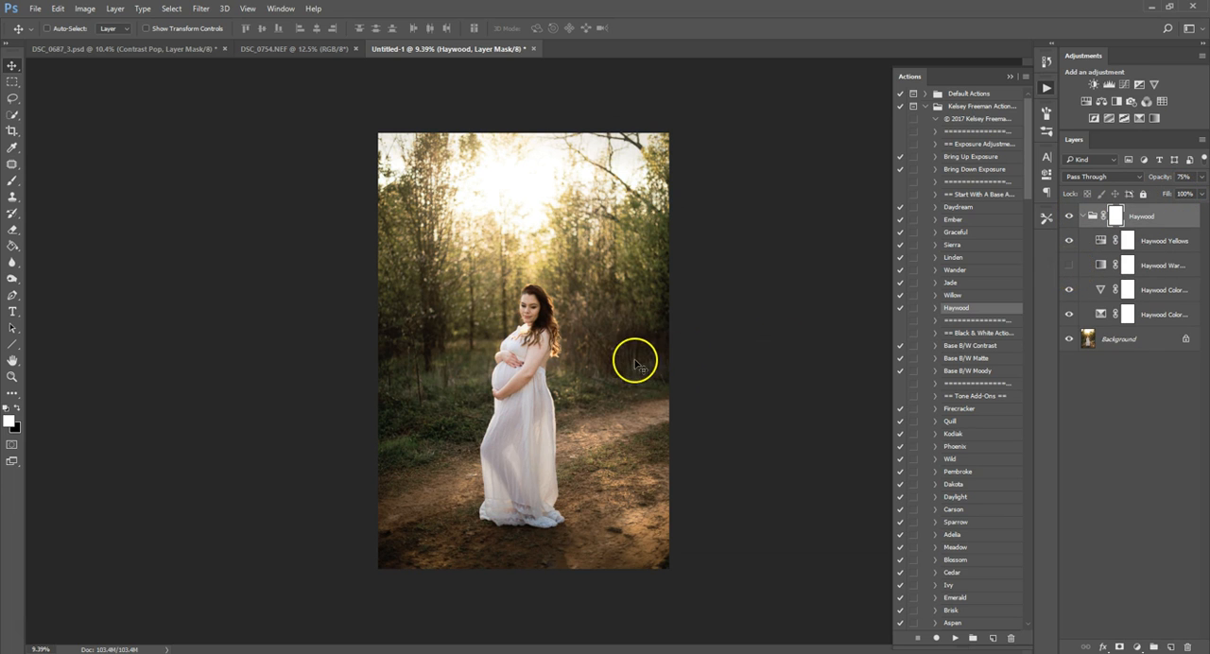
{"action": "left_click", "coordinate": [1083, 217]}
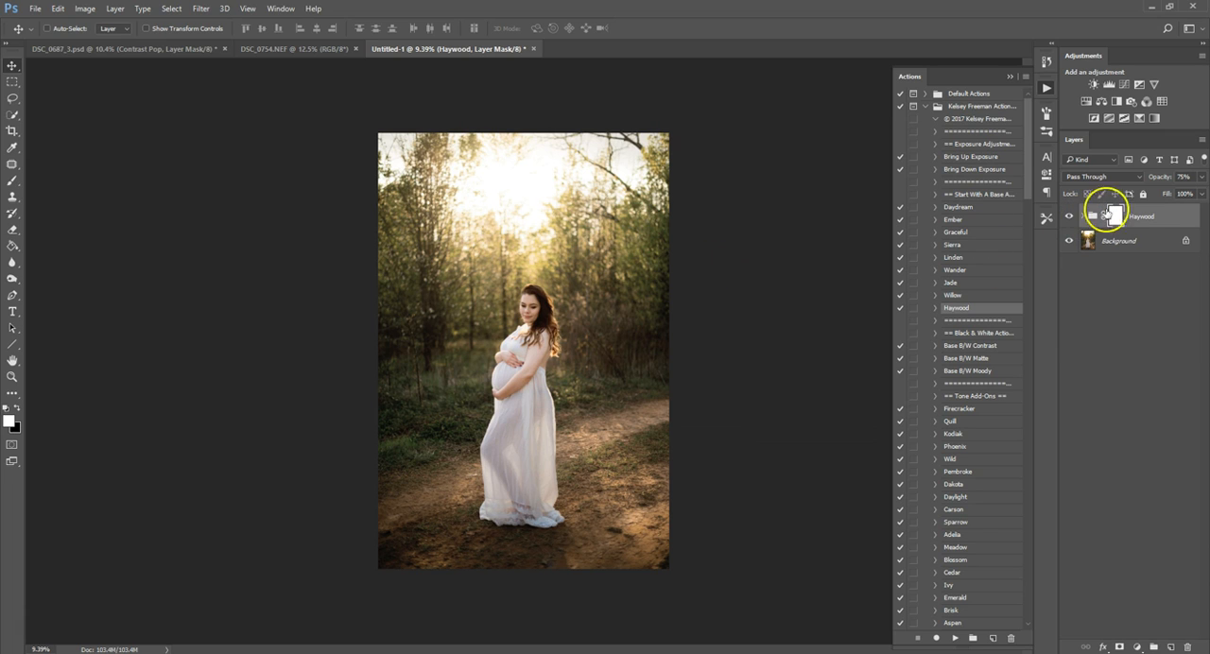
Set the Haywood group's opacity to 100% and compare the photo with and without it.
{"action": "left_click_drag", "start_coordinate": [1163, 179], "coordinate": [1204, 185]}
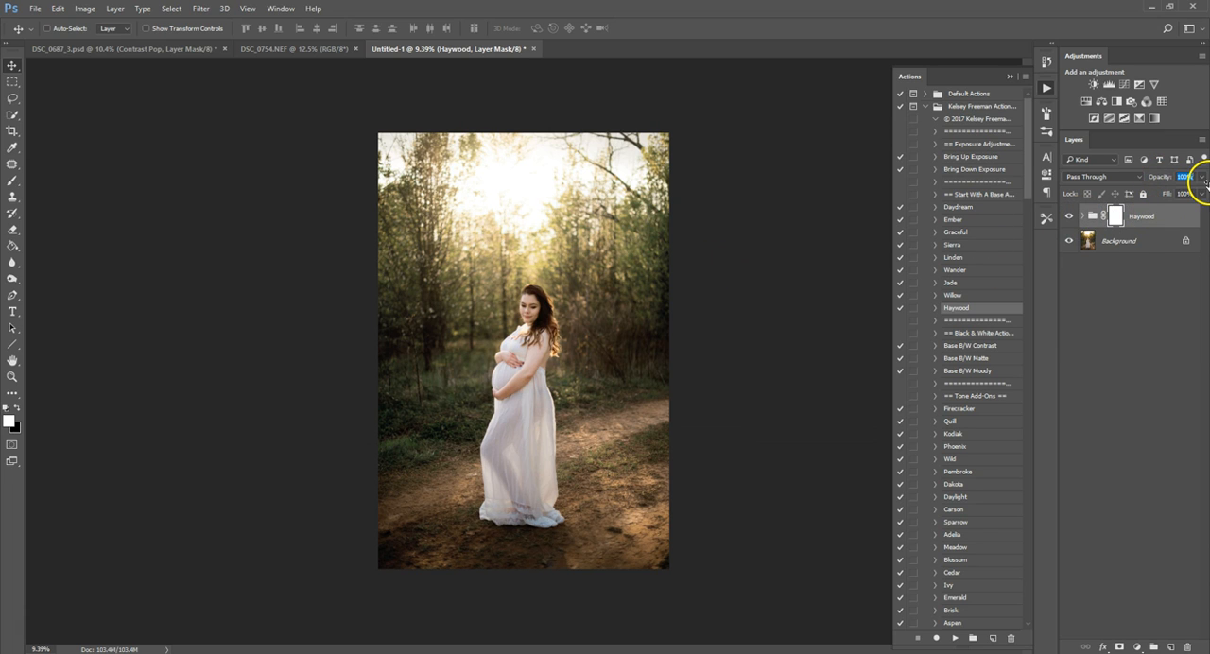
{"action": "left_click", "coordinate": [1069, 216]}
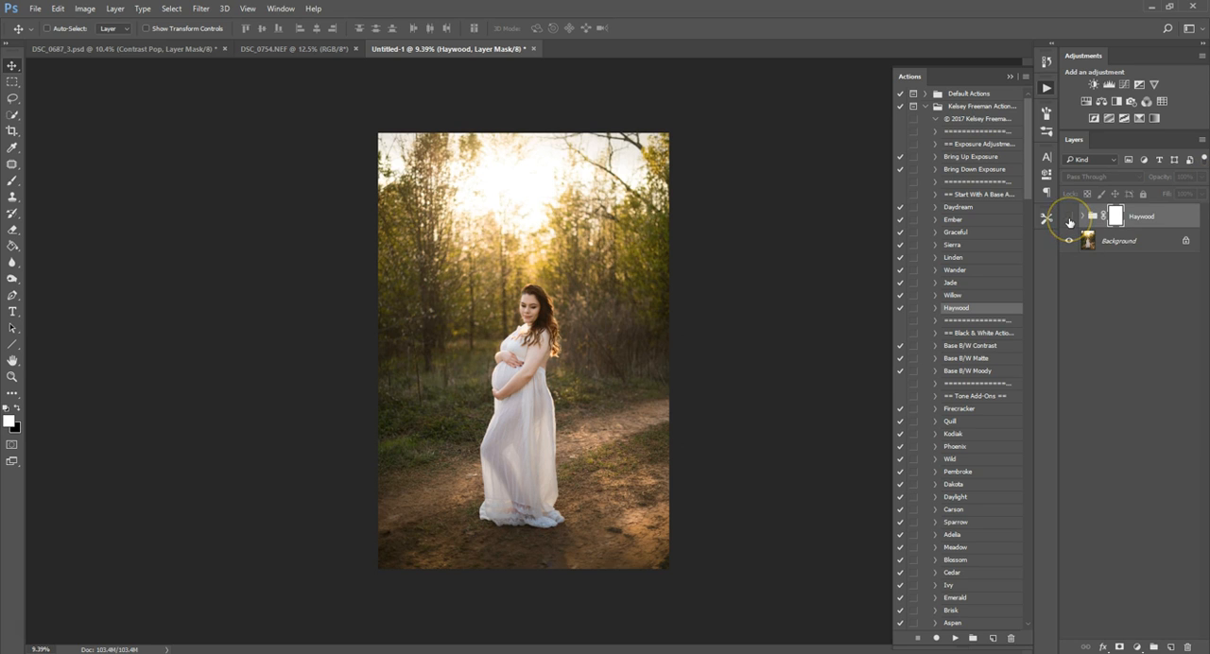
{"action": "left_click", "coordinate": [1069, 218]}
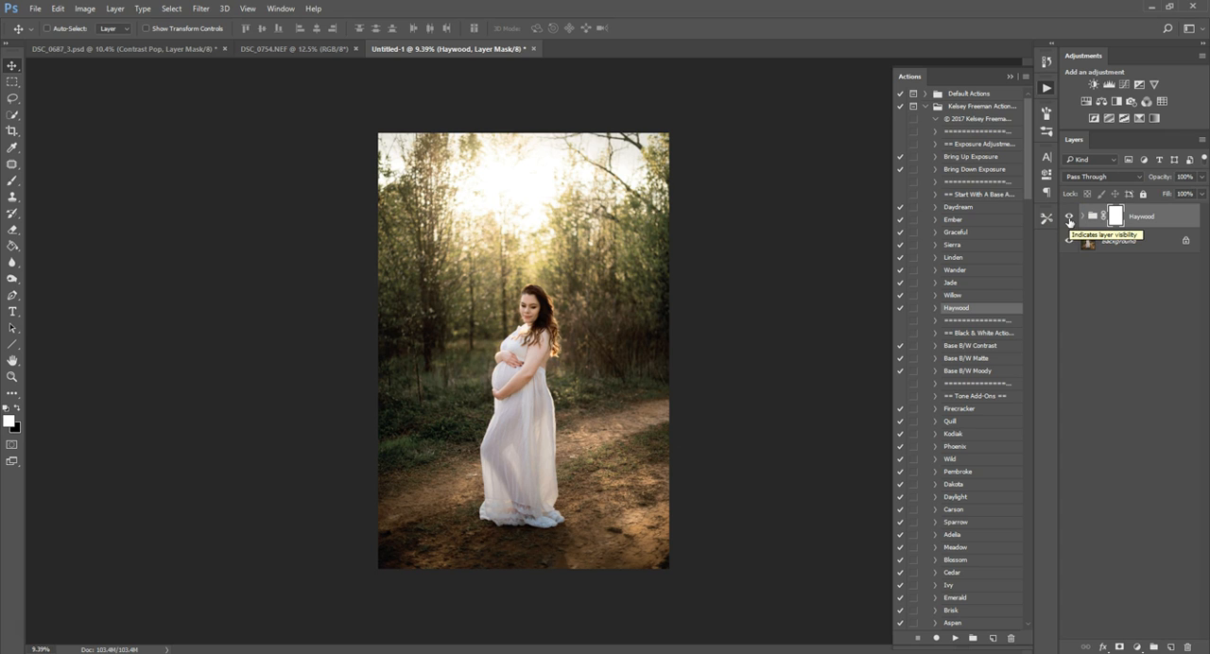
Apply the Kodiak tone action and set the Kodiak layer's opacity to 33%.
{"action": "scroll", "coordinate": [1030, 202], "scroll_direction": "down", "scroll_amount": 6}
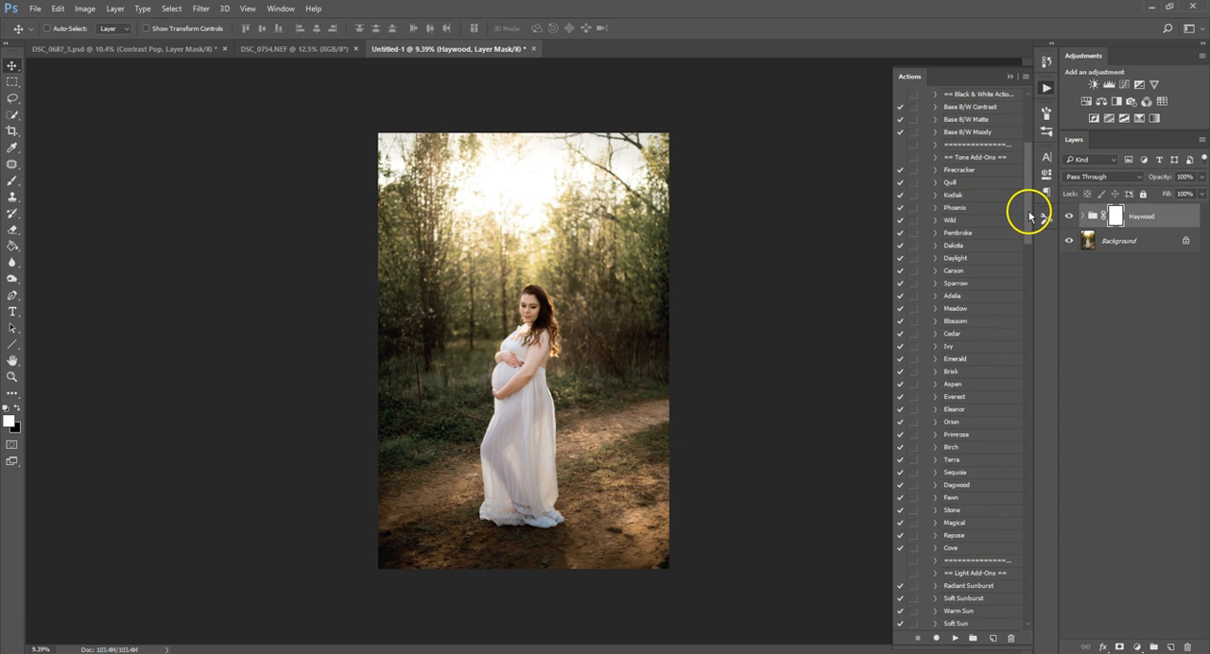
{"action": "left_click", "coordinate": [978, 196]}
{"action": "left_click", "coordinate": [955, 638]}
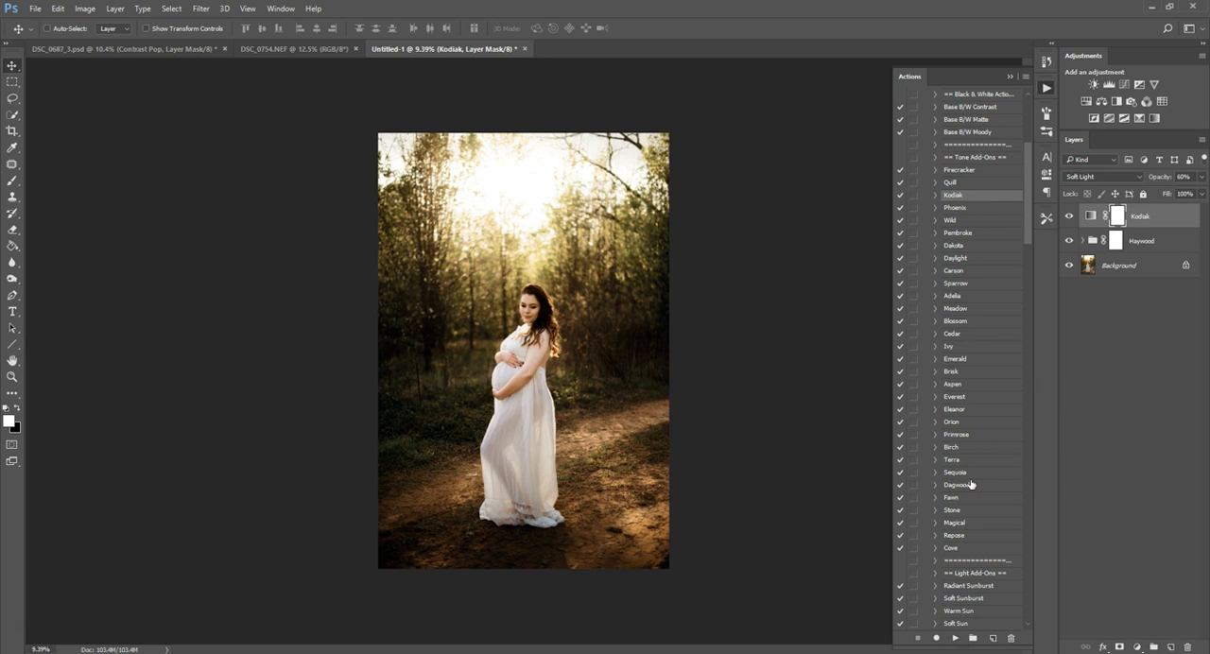
{"action": "left_click_drag", "start_coordinate": [1162, 180], "coordinate": [1149, 180]}
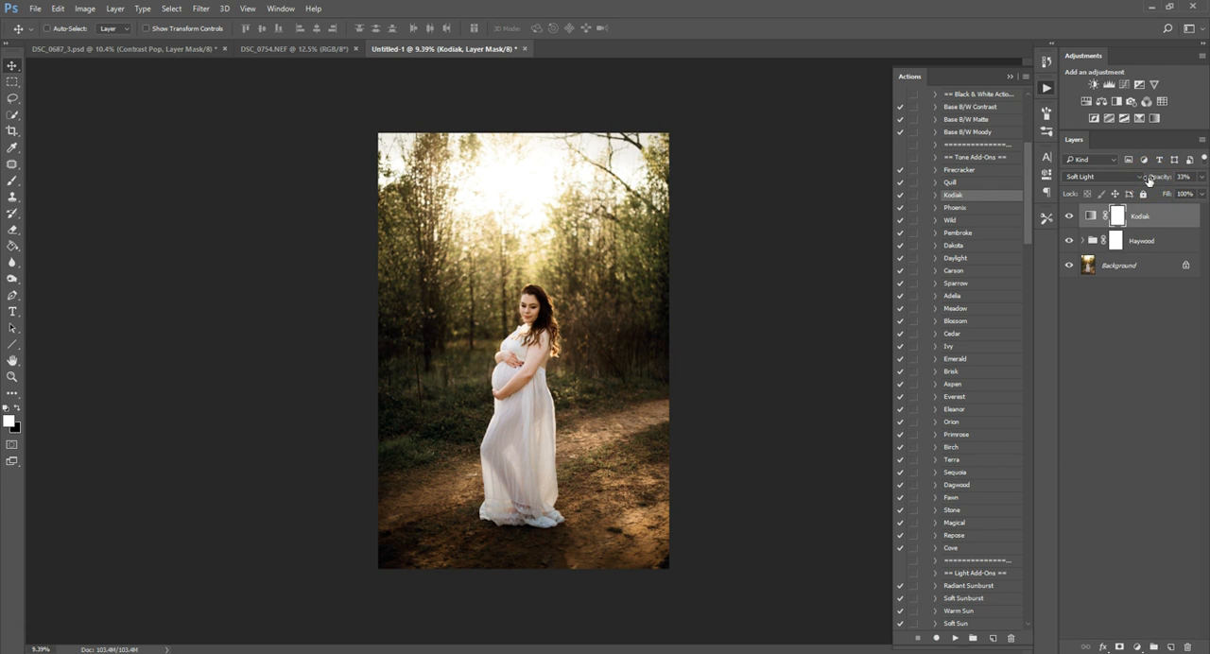
Apply the Dagwood tone action, set its layer's opacity to 40%, and compare the edit with the original background.
{"action": "left_click", "coordinate": [988, 485]}
{"action": "left_click", "coordinate": [955, 639]}
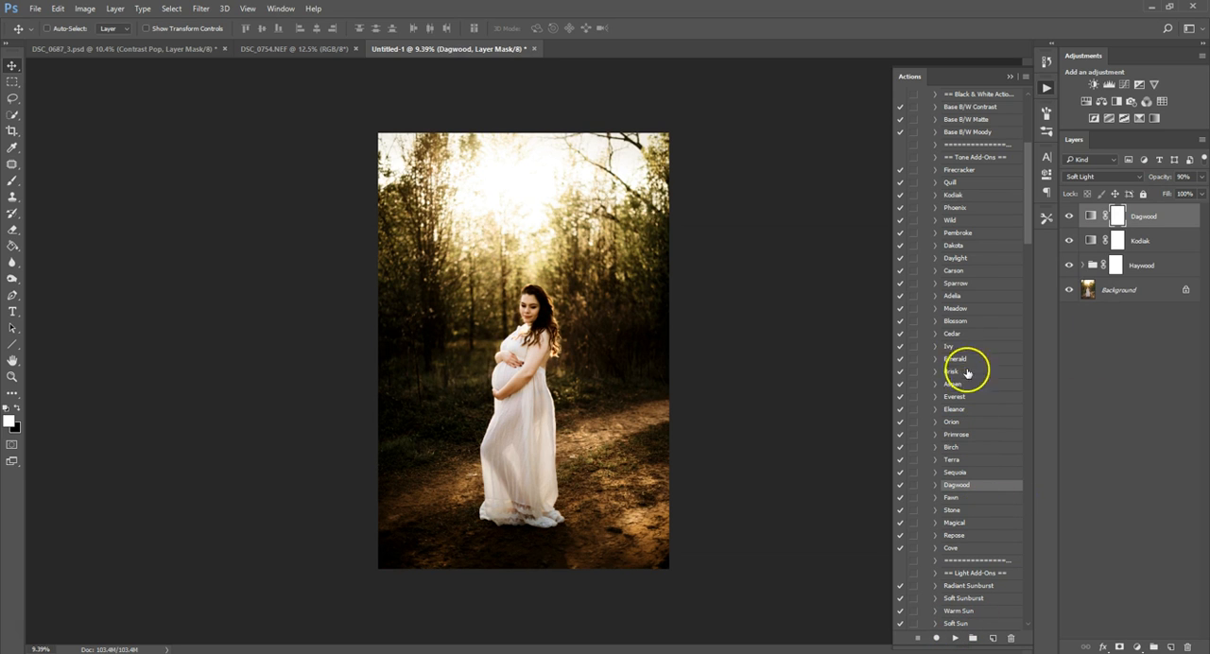
{"action": "left_click_drag", "start_coordinate": [1165, 178], "coordinate": [1133, 185]}
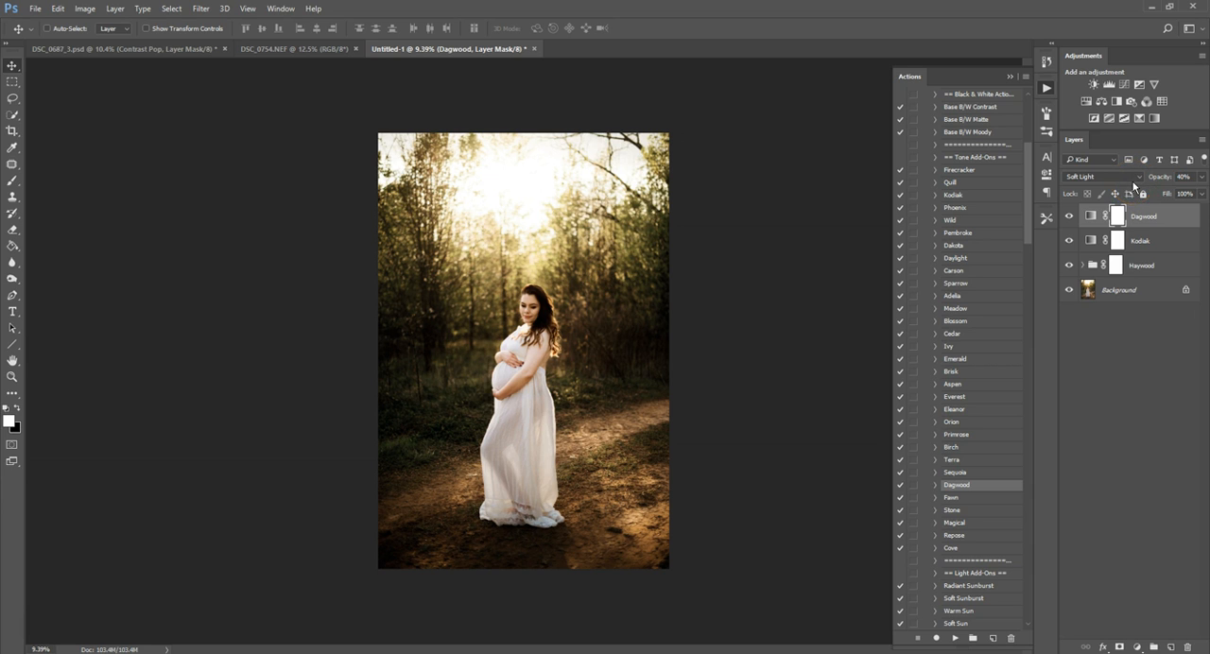
{"action": "left_click", "coordinate": [1069, 290], "text": "alt"}
{"action": "left_click", "coordinate": [1069, 291], "text": "alt"}
Add the Rainbow Glare (Small) light effect and shift the rainbow ring slightly up and left over the woman.
{"action": "left_click_drag", "start_coordinate": [1028, 195], "coordinate": [1025, 276]}
{"action": "left_click", "coordinate": [945, 554]}
{"action": "left_click", "coordinate": [955, 638]}
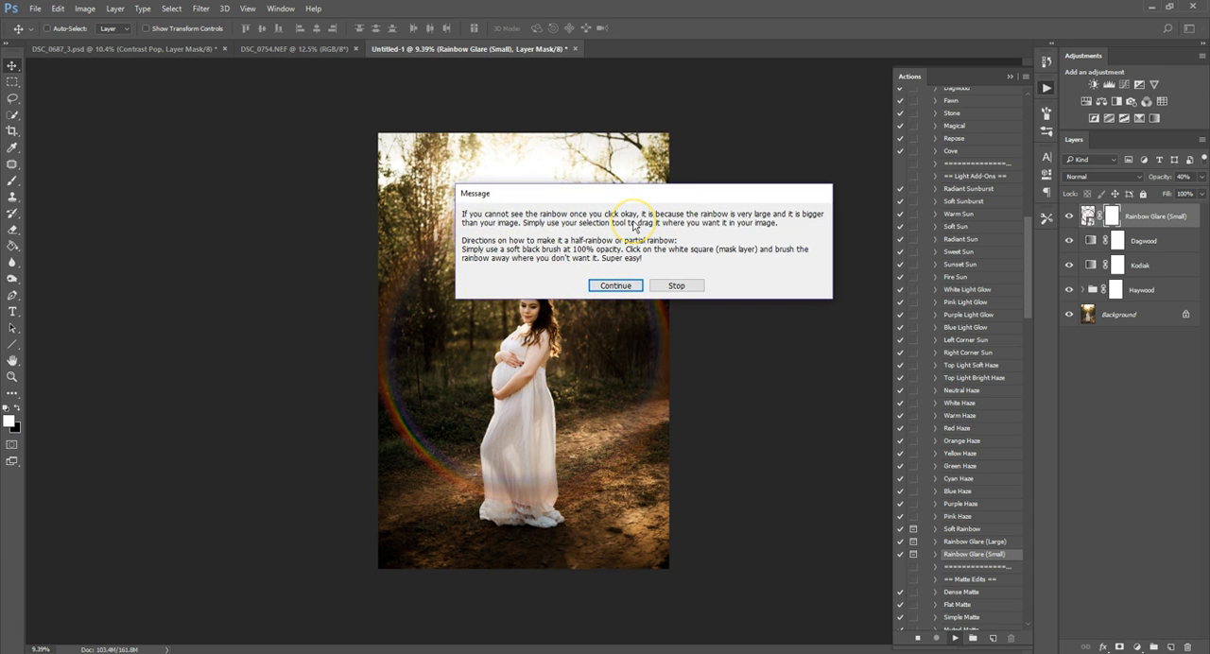
{"action": "left_click", "coordinate": [615, 285]}
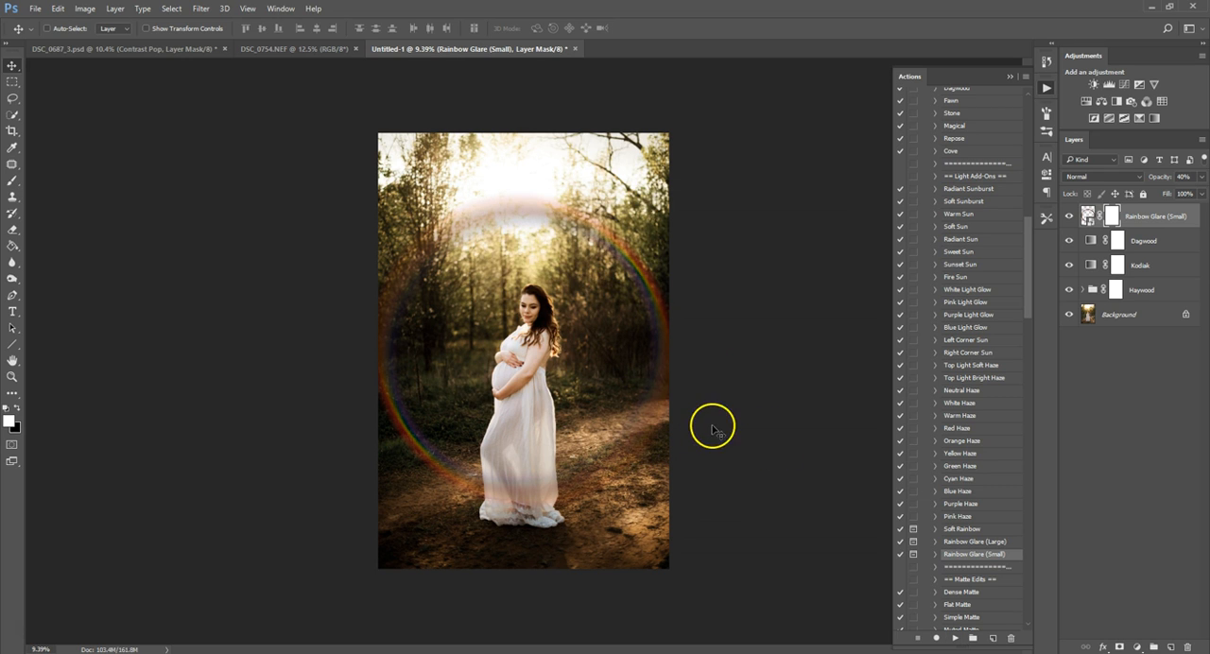
{"action": "left_click_drag", "start_coordinate": [619, 460], "coordinate": [598, 441]}
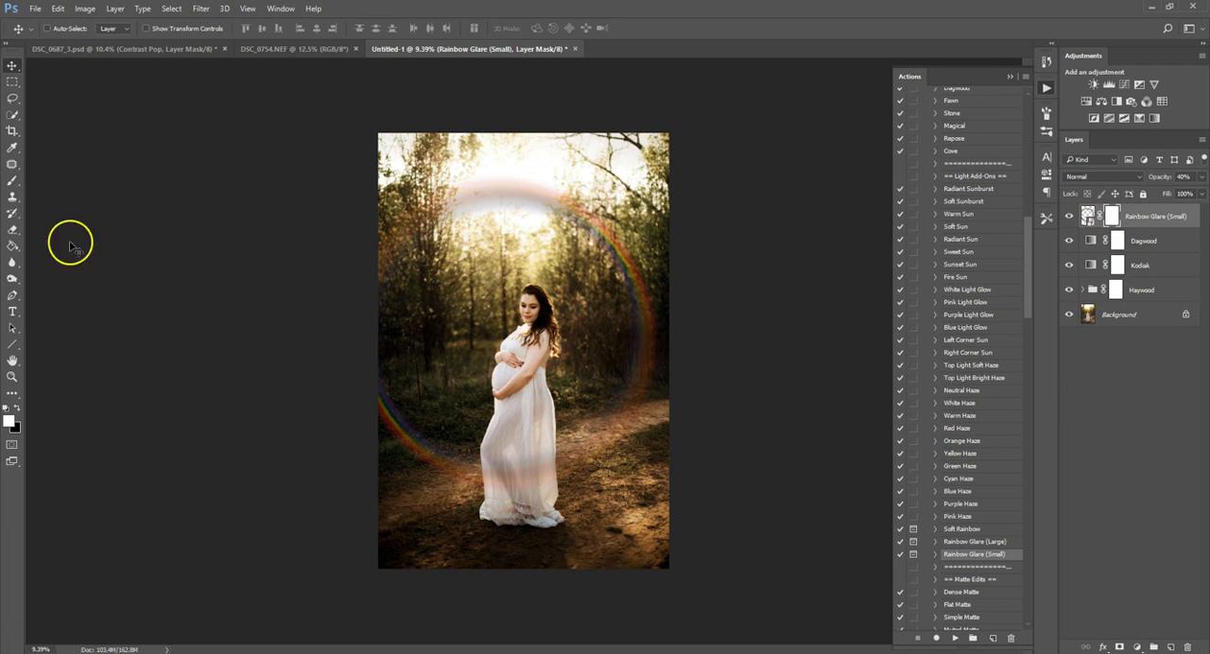
Mask out the upper and side parts of the rainbow ring with a large soft black brush at 100% opacity.
{"action": "left_click", "coordinate": [12, 180]}
{"action": "left_click", "coordinate": [16, 408]}
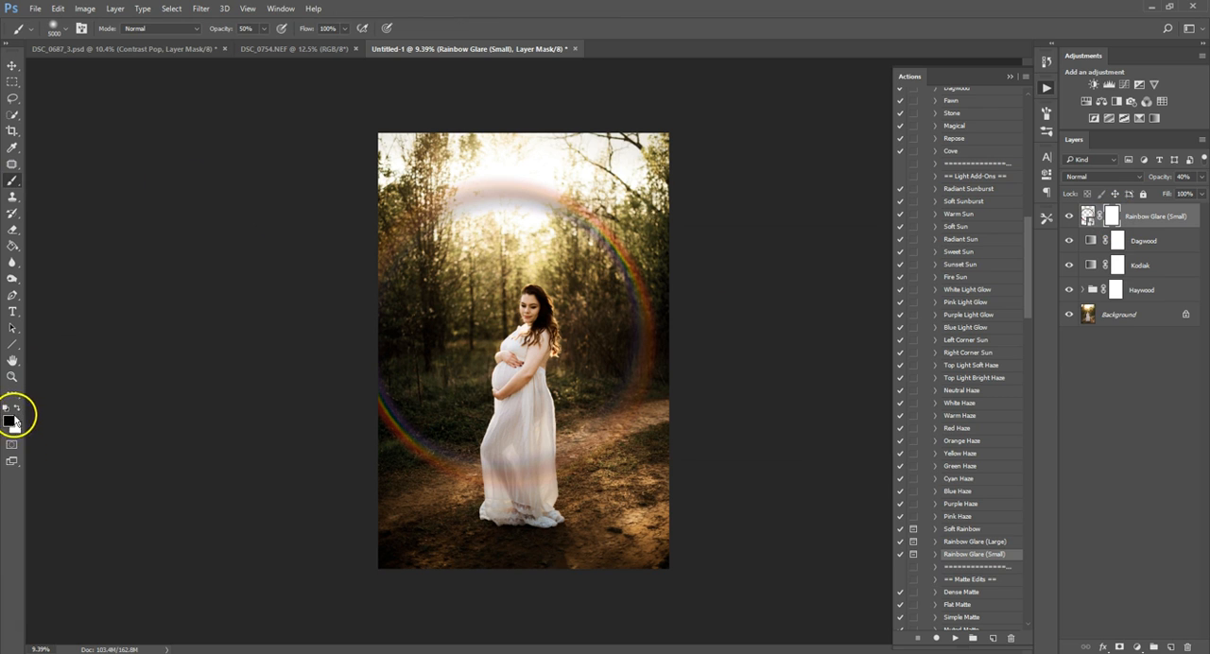
{"action": "key", "text": "bracketleft"}
{"action": "key", "text": "bracketleft"}
{"action": "key", "text": "bracketleft"}
{"action": "key", "text": "bracketleft"}
{"action": "key", "text": "bracketleft"}
{"action": "key", "text": "bracketleft"}
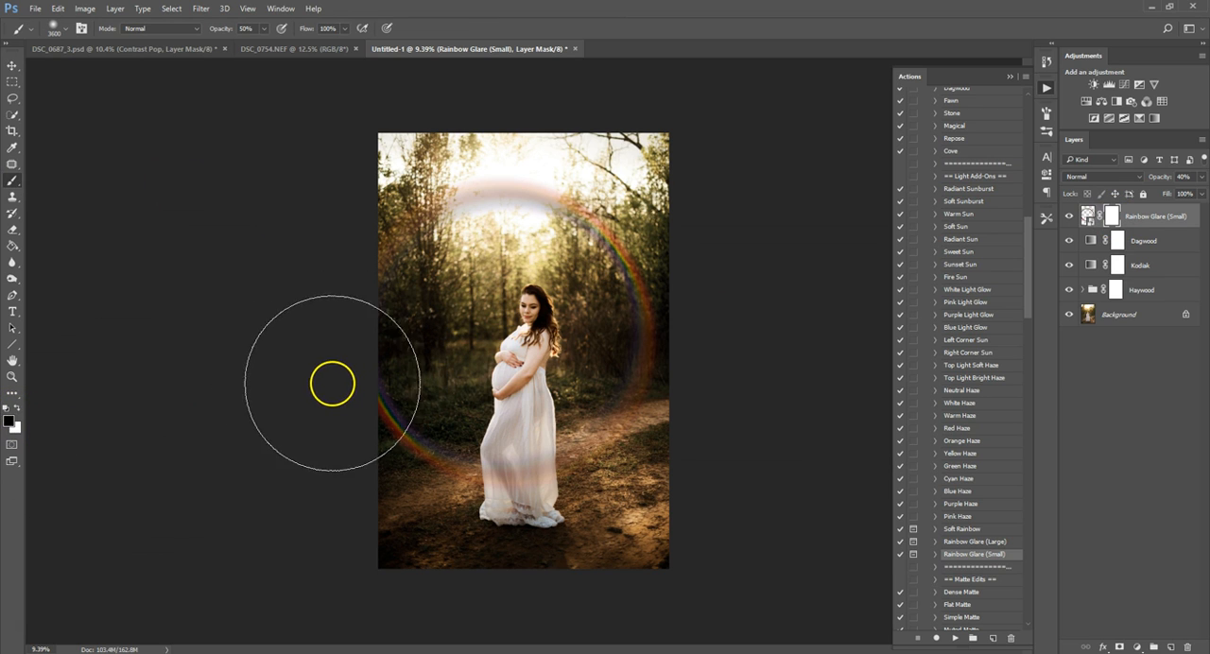
{"action": "key", "text": "0"}
{"action": "key", "text": "bracketleft"}
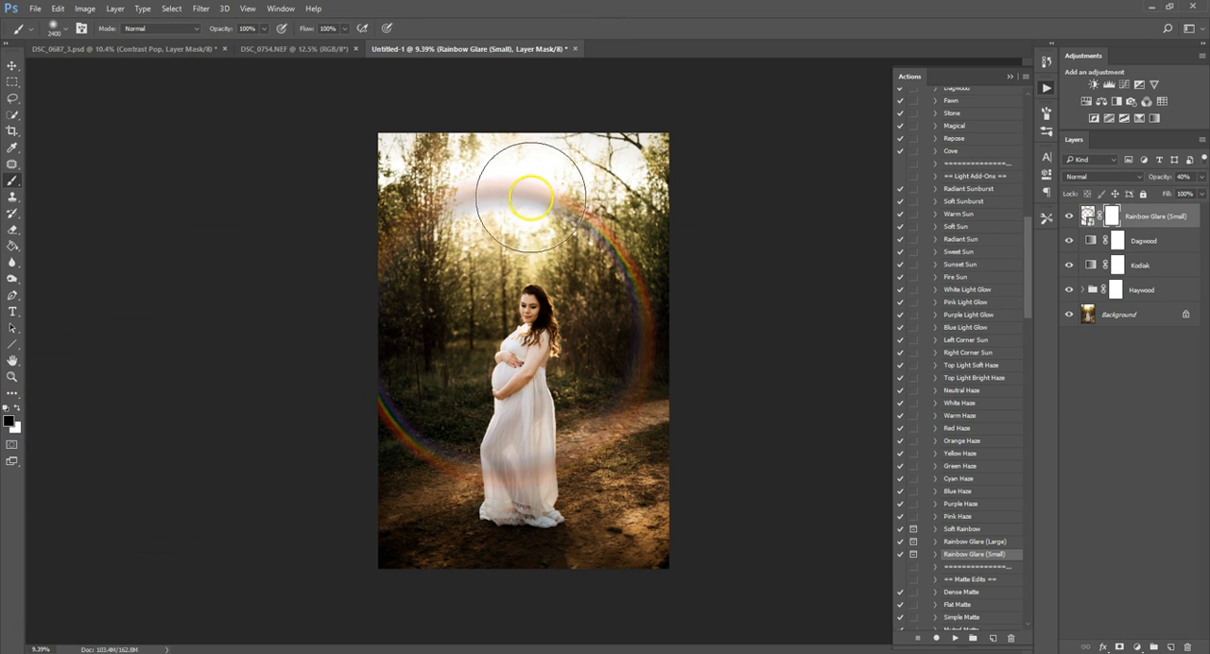
{"action": "mouse_move", "coordinate": [477, 196]}
{"action": "left_mouse_down"}
{"action": "mouse_move", "coordinate": [544, 197]}
{"action": "mouse_move", "coordinate": [526, 188]}
{"action": "mouse_move", "coordinate": [573, 208]}
{"action": "mouse_move", "coordinate": [612, 252]}
{"action": "mouse_move", "coordinate": [605, 241]}
{"action": "mouse_move", "coordinate": [642, 323]}
{"action": "mouse_move", "coordinate": [650, 265]}
{"action": "mouse_move", "coordinate": [624, 278]}
{"action": "mouse_move", "coordinate": [604, 336]}
{"action": "mouse_move", "coordinate": [573, 360]}
{"action": "mouse_move", "coordinate": [670, 269]}
{"action": "mouse_move", "coordinate": [694, 356]}
{"action": "mouse_move", "coordinate": [683, 452]}
{"action": "mouse_move", "coordinate": [695, 389]}
{"action": "mouse_move", "coordinate": [675, 497]}
{"action": "mouse_move", "coordinate": [466, 187]}
{"action": "mouse_move", "coordinate": [410, 237]}
{"action": "mouse_move", "coordinate": [420, 212]}
{"action": "mouse_move", "coordinate": [372, 291]}
{"action": "mouse_move", "coordinate": [393, 201]}
{"action": "mouse_move", "coordinate": [370, 279]}
{"action": "mouse_move", "coordinate": [386, 342]}
{"action": "mouse_move", "coordinate": [419, 354]}
{"action": "mouse_move", "coordinate": [319, 413]}
{"action": "mouse_move", "coordinate": [339, 453]}
{"action": "left_mouse_up"}
Soften the remaining rainbow arc beside the dress with black at 52% brush opacity and compare the edit with the original background.
{"action": "left_click_drag", "start_coordinate": [230, 29], "coordinate": [193, 32]}
{"action": "mouse_move", "coordinate": [413, 354]}
{"action": "left_mouse_down"}
{"action": "mouse_move", "coordinate": [454, 400]}
{"action": "mouse_move", "coordinate": [338, 427]}
{"action": "mouse_move", "coordinate": [394, 504]}
{"action": "left_mouse_up"}
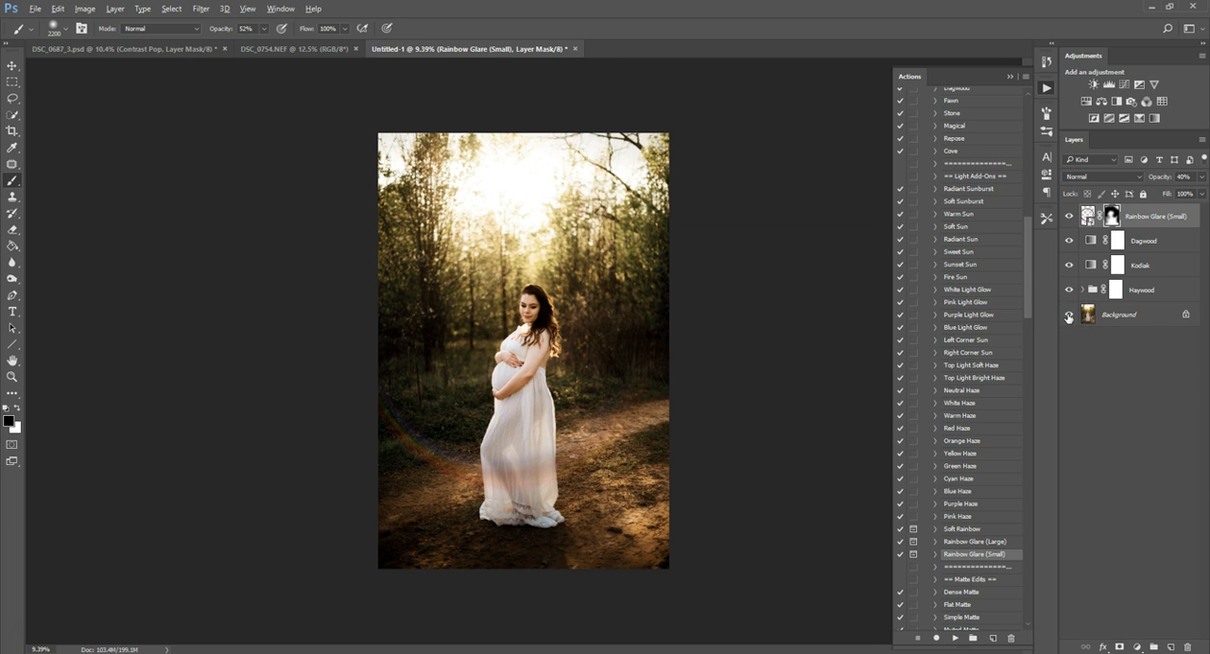
{"action": "left_click", "coordinate": [1068, 317], "text": "alt"}
{"action": "left_click", "coordinate": [1069, 317], "text": "alt"}
Save the current edit as a new history snapshot and compare Snapshots 1, 2 and 3, ending on Snapshot 3.
{"action": "left_click", "coordinate": [1046, 61]}
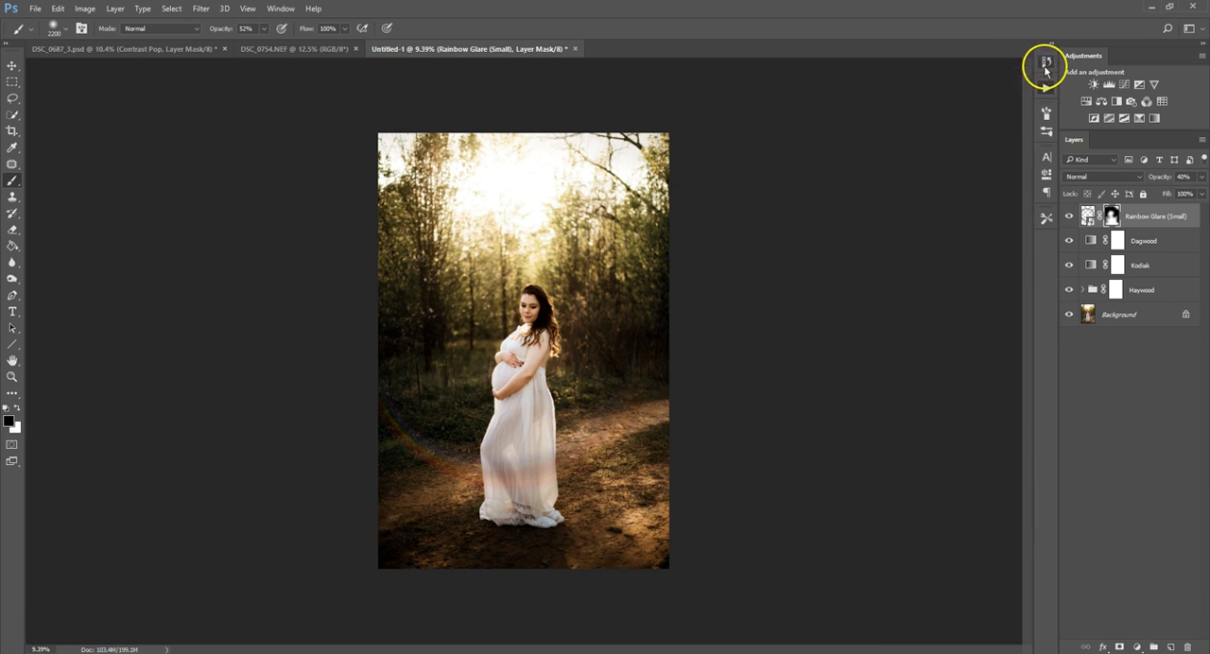
{"action": "left_click", "coordinate": [990, 126]}
{"action": "left_click_drag", "start_coordinate": [1029, 107], "coordinate": [1028, 74]}
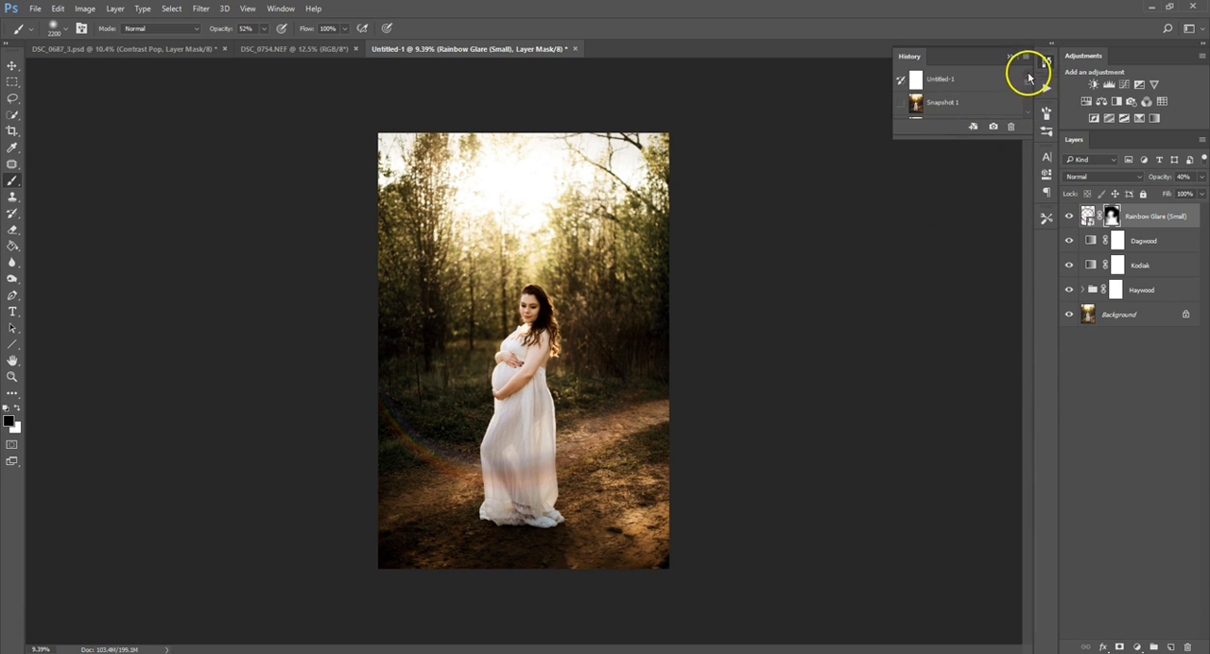
{"action": "left_click_drag", "start_coordinate": [963, 140], "coordinate": [972, 186]}
{"action": "left_click", "coordinate": [955, 103]}
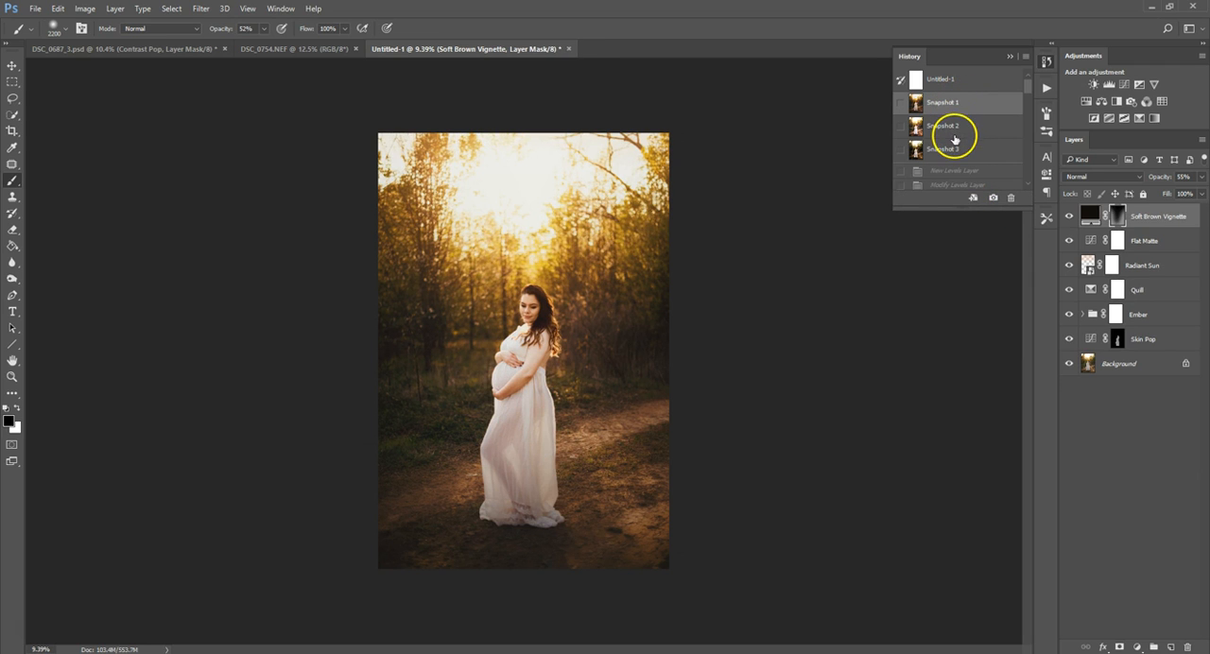
{"action": "left_click", "coordinate": [955, 126]}
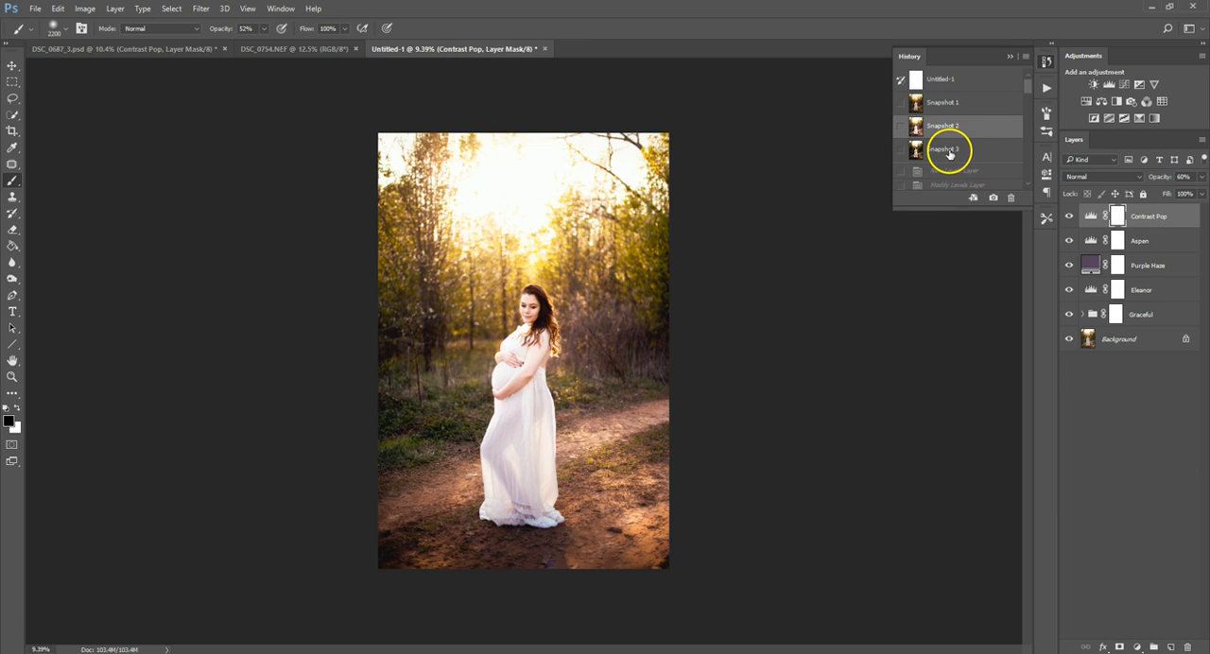
{"action": "left_click", "coordinate": [948, 154]}
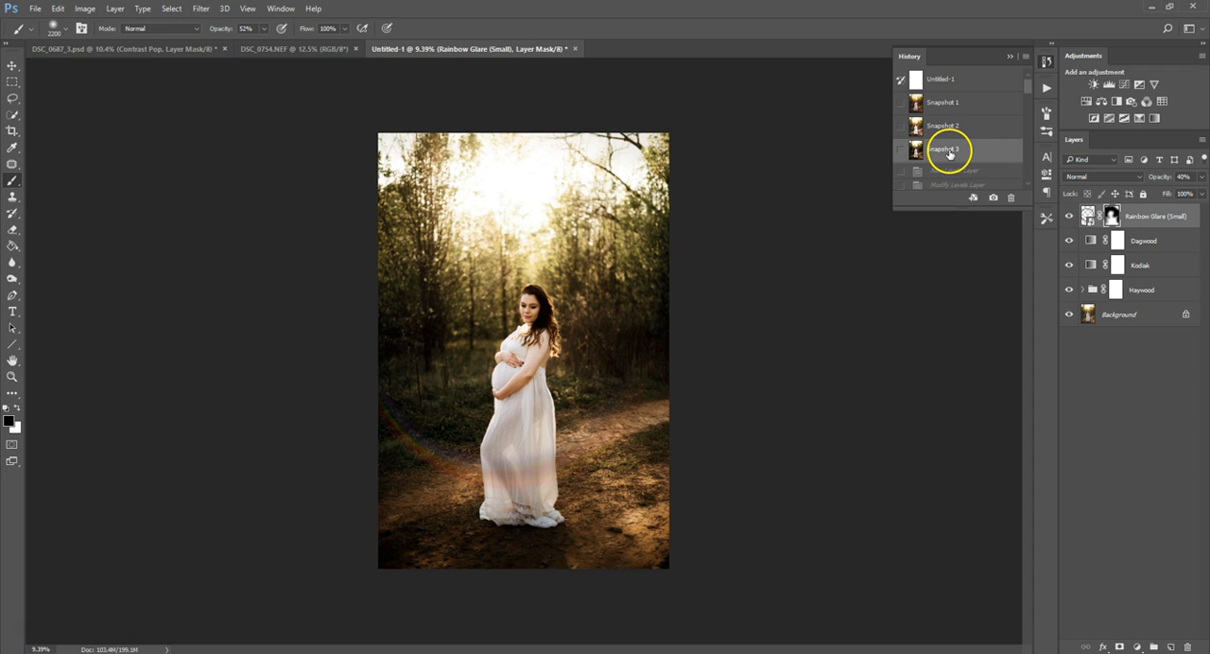